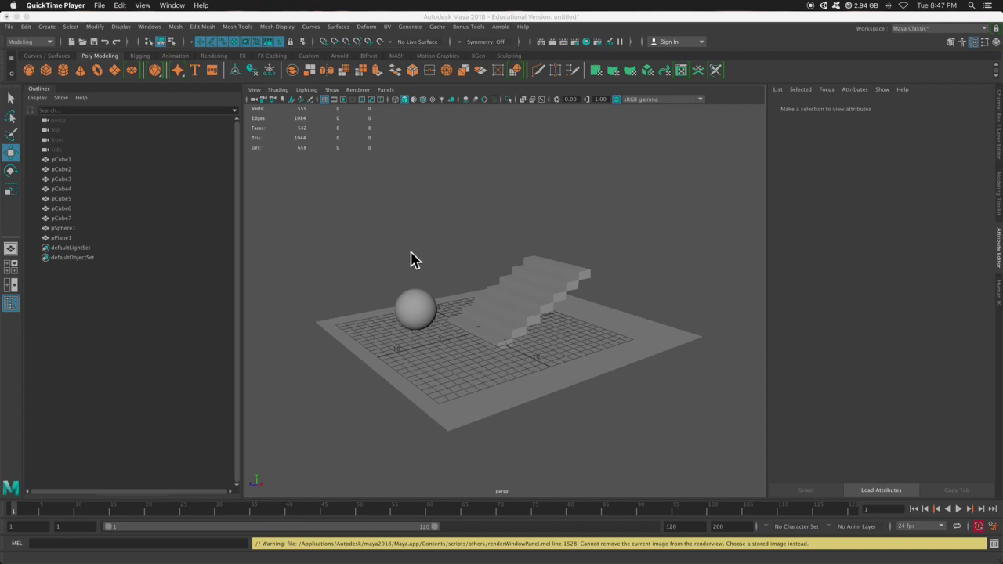
Step: Orbit the persp view and zoom in toward the sphere and staircase
{"action": "left_click_drag", "start_coordinate": [410, 259], "coordinate": [420, 290], "text": "alt"}
{"action": "scroll", "coordinate": [435, 242], "scroll_direction": "up", "scroll_amount": 2}
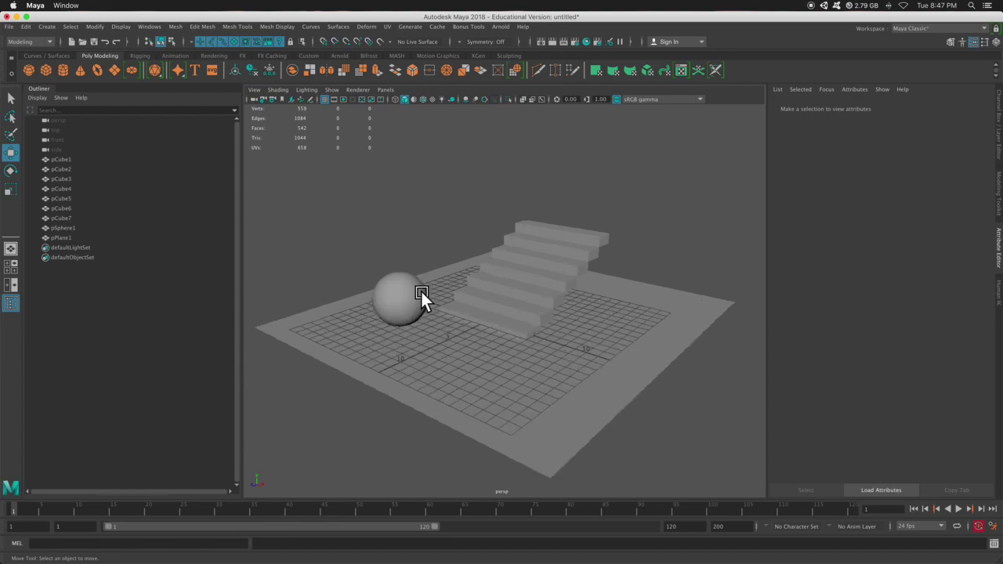
{"action": "scroll", "coordinate": [420, 292], "scroll_direction": "up", "scroll_amount": 2}
Step: Render the current frame, switch Render View to Arnold Renderer, and keep the image
{"action": "left_click", "coordinate": [553, 43]}
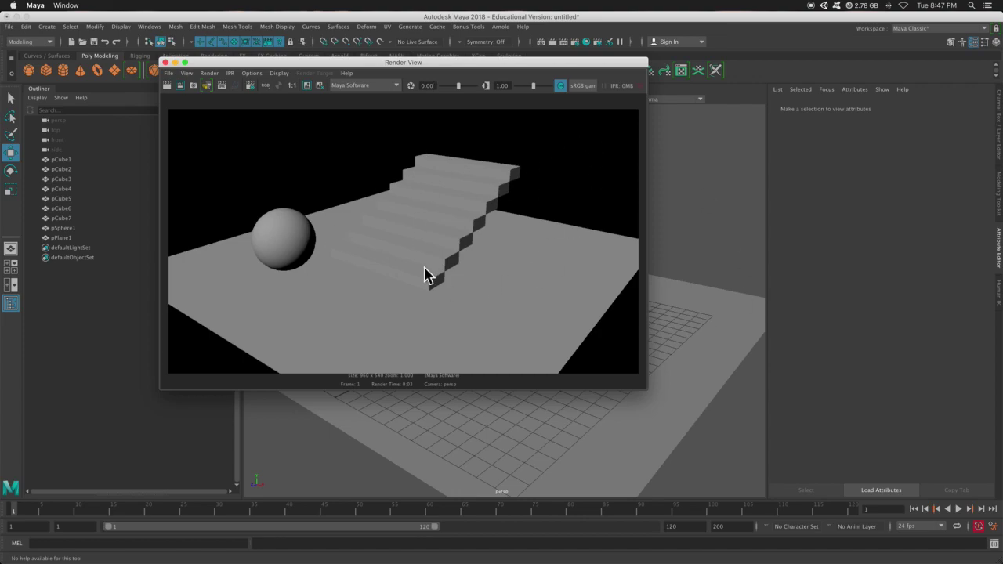
{"action": "left_click", "coordinate": [398, 88]}
{"action": "left_click", "coordinate": [375, 127]}
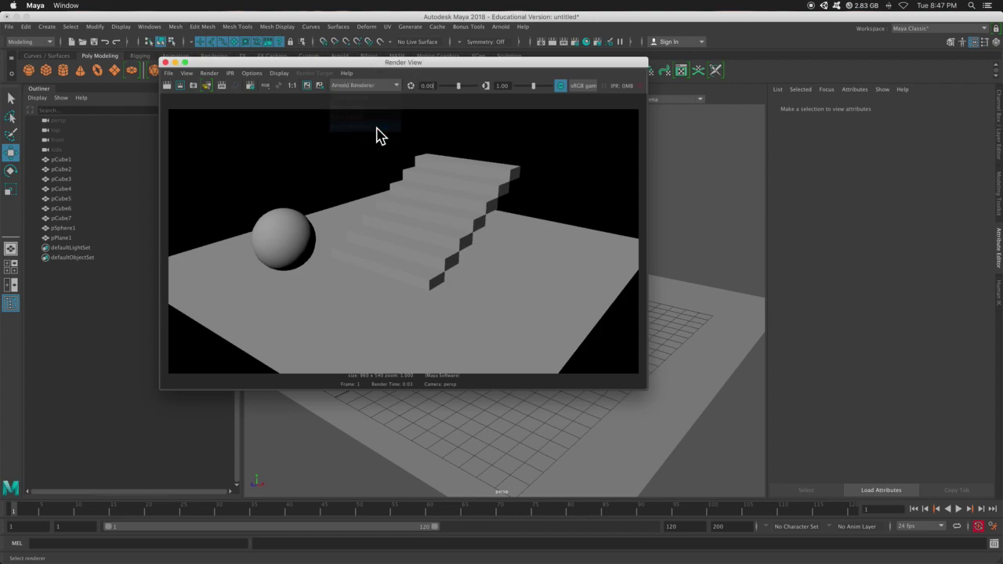
{"action": "left_click", "coordinate": [306, 85]}
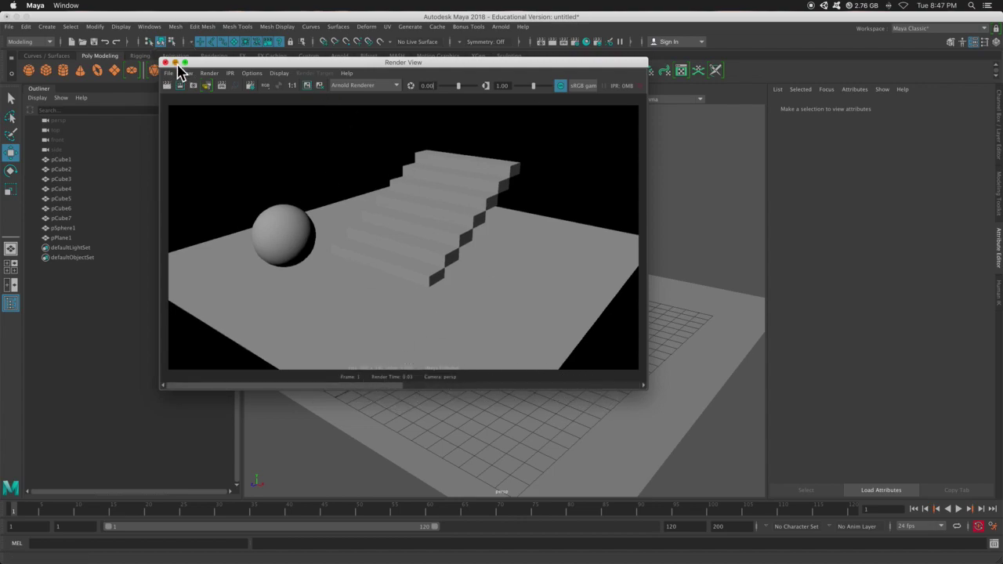
{"action": "left_click", "coordinate": [175, 63]}
Step: Add an Arnold Skydome Light and start an Arnold render of the scene
{"action": "left_click", "coordinate": [501, 26]}
{"action": "mouse_move", "coordinate": [561, 78]}
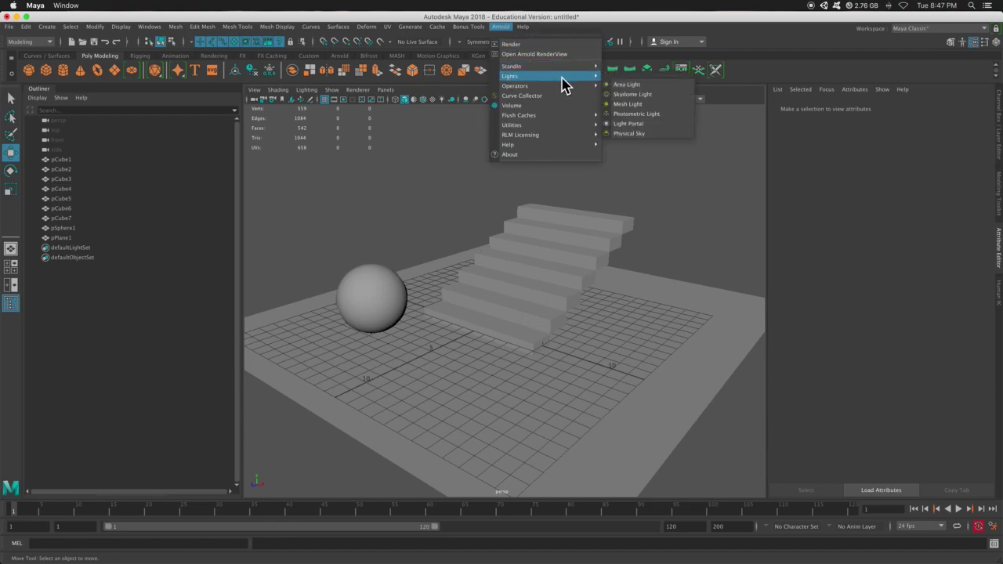
{"action": "left_click", "coordinate": [634, 94]}
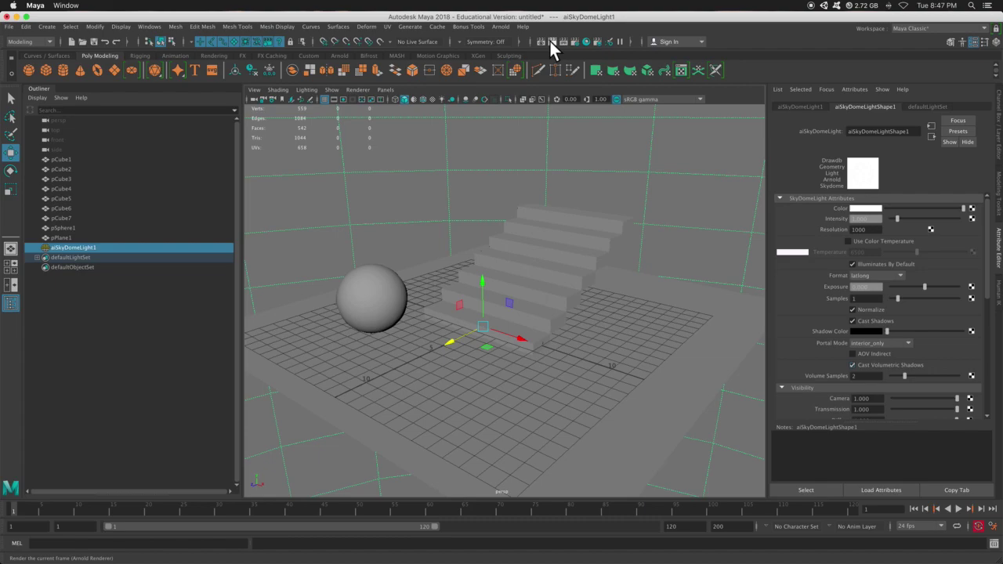
{"action": "left_click", "coordinate": [550, 41]}
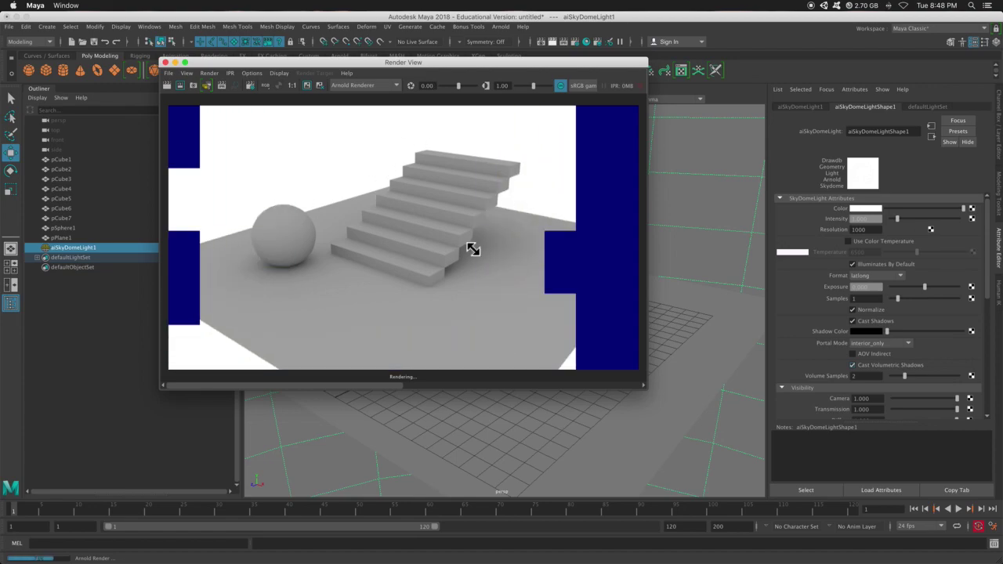
Step: Compare the Arnold skydome render with the stored image in the history bar, then minimize Render View
{"action": "left_click", "coordinate": [308, 86]}
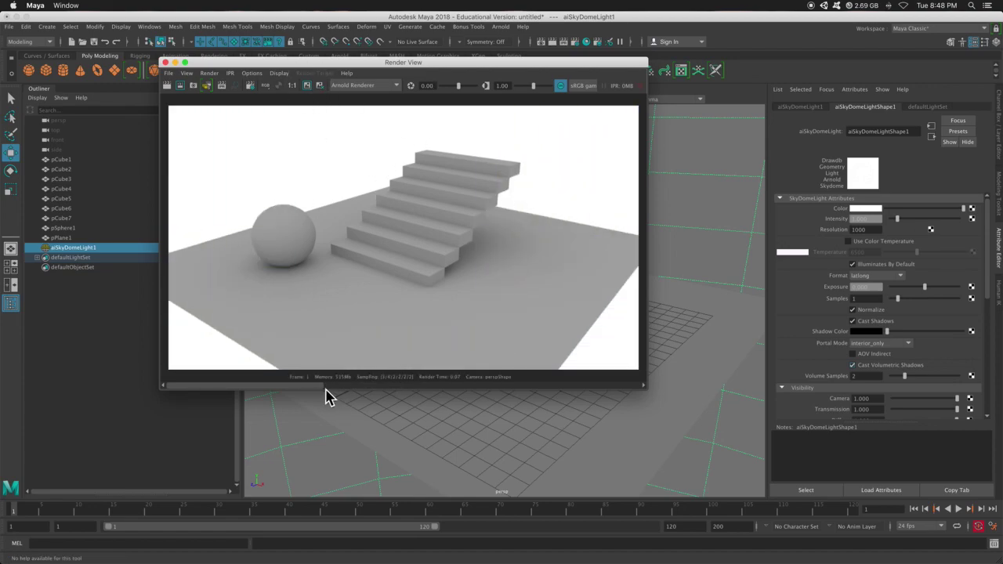
{"action": "left_click_drag", "start_coordinate": [350, 385], "coordinate": [278, 389]}
{"action": "left_click", "coordinate": [174, 63]}
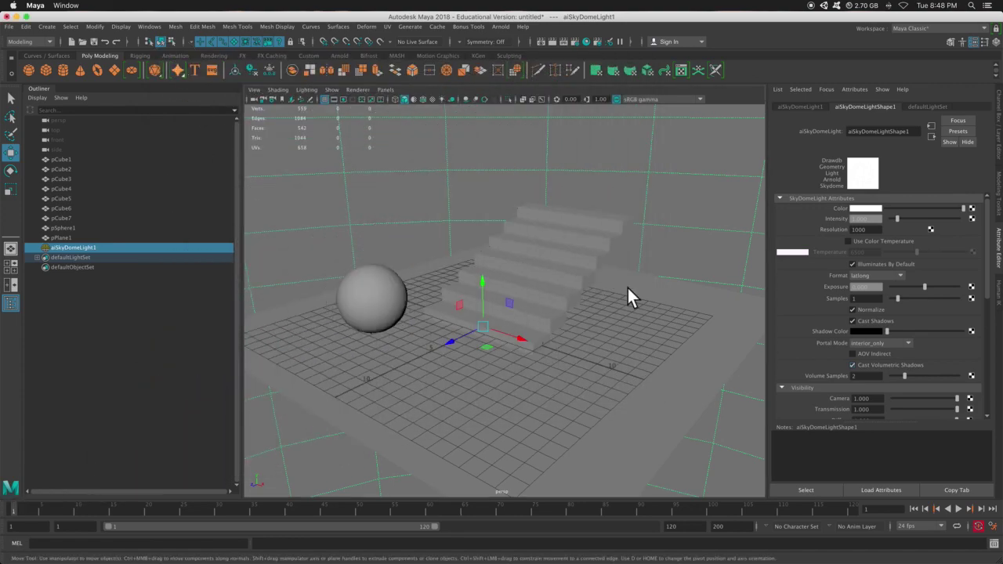
{"action": "mouse_move", "coordinate": [6, 242]}
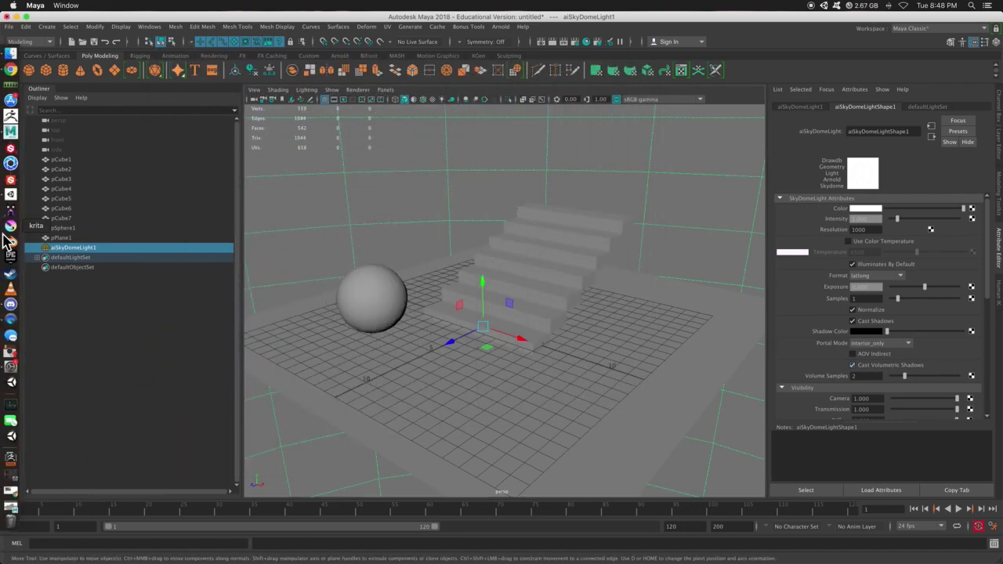
Step: Bring Chrome to the front and show the HDRI Haven homepage tab
{"action": "left_click", "coordinate": [15, 70]}
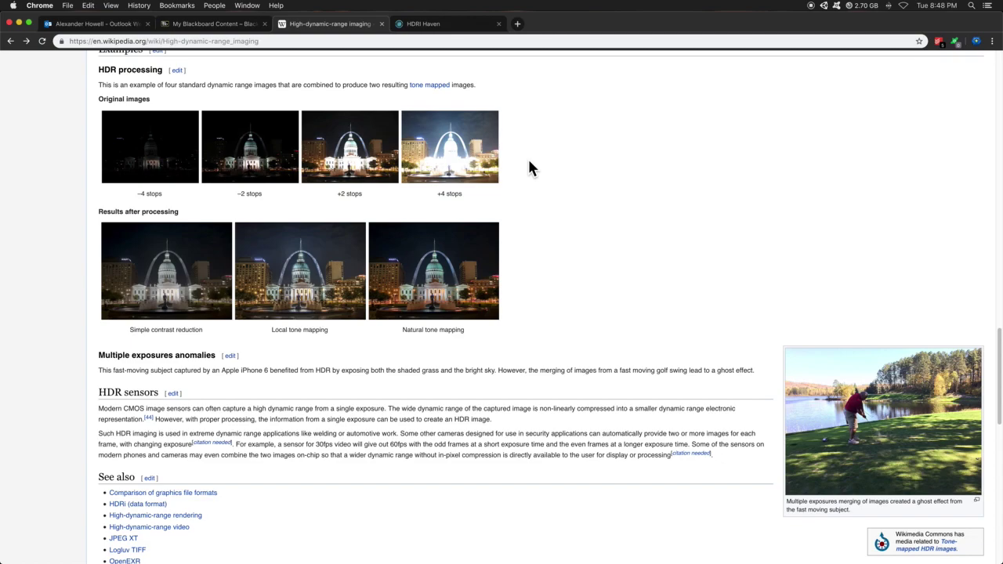
{"action": "left_click", "coordinate": [427, 24]}
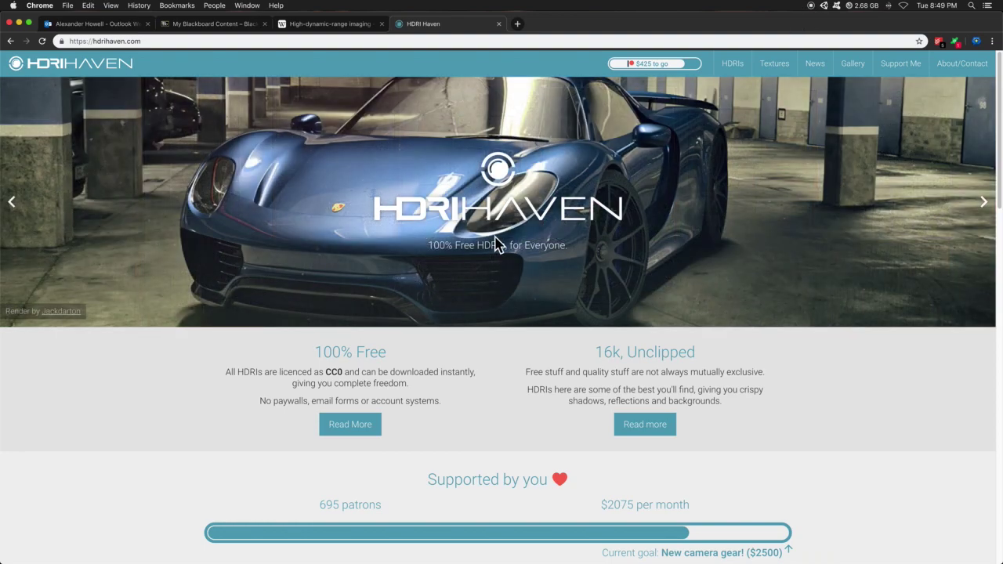
Step: Browse HDRI Haven's Outdoor HDRIs and open the Kloofendal 48d Partly Cloudy page
{"action": "left_click", "coordinate": [730, 69]}
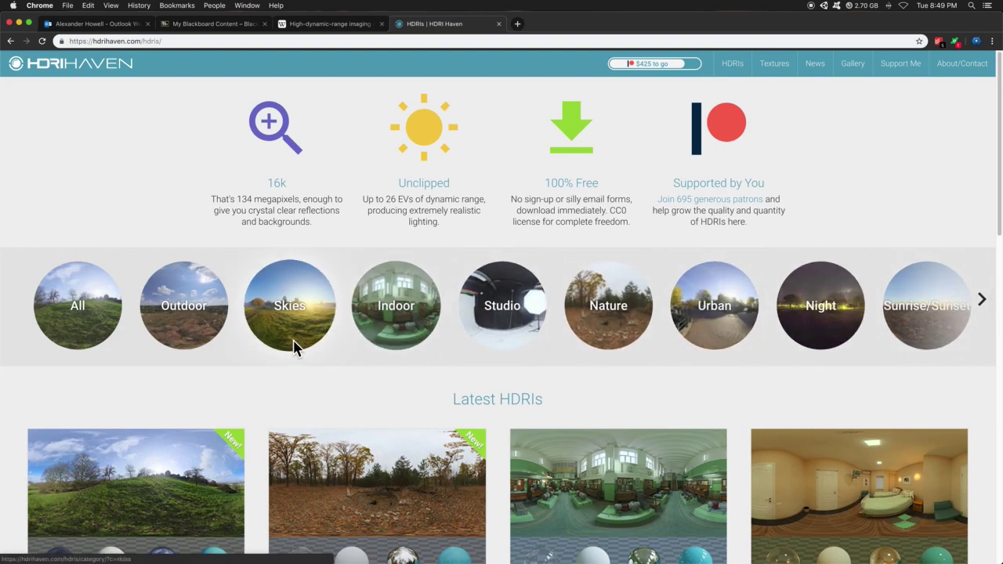
{"action": "left_click", "coordinate": [177, 328]}
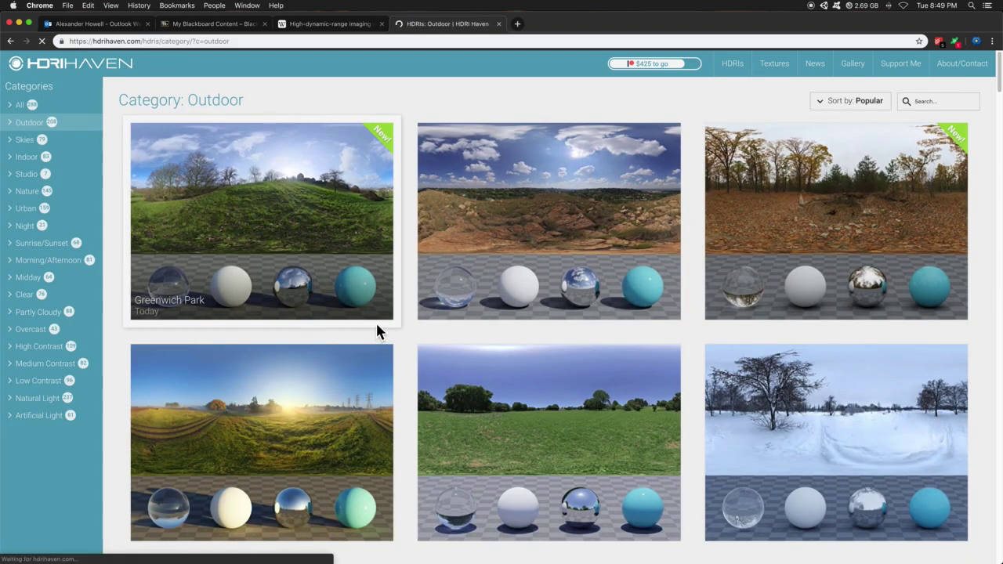
{"action": "scroll", "coordinate": [376, 331], "scroll_direction": "down", "scroll_amount": 1}
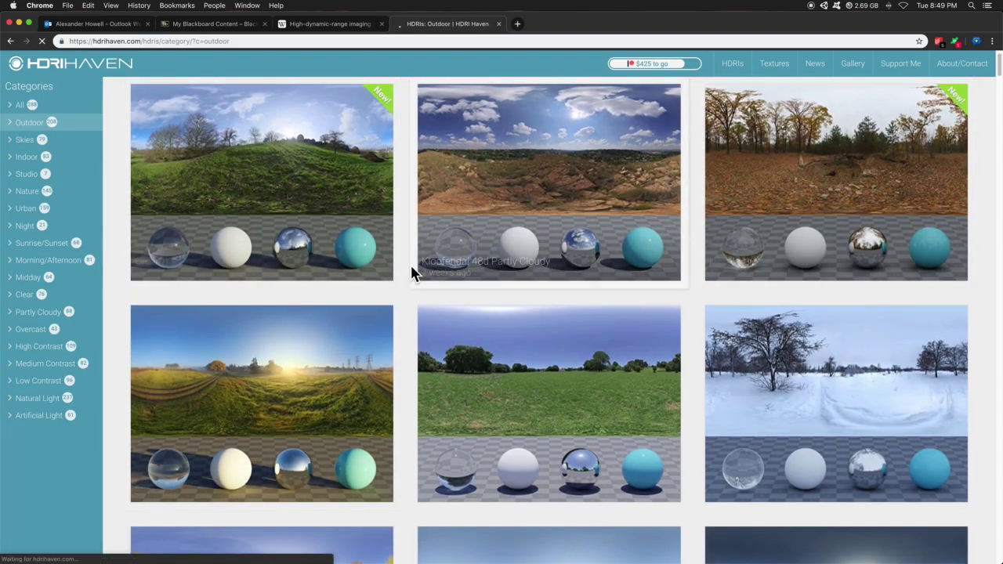
{"action": "scroll", "coordinate": [412, 270], "scroll_direction": "down", "scroll_amount": 5}
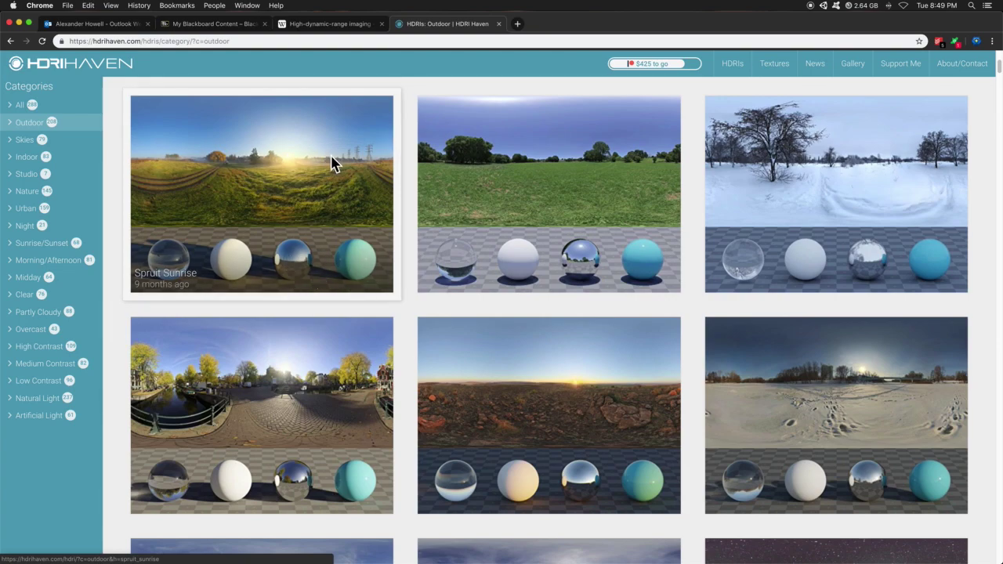
{"action": "scroll", "coordinate": [601, 414], "scroll_direction": "down", "scroll_amount": 5}
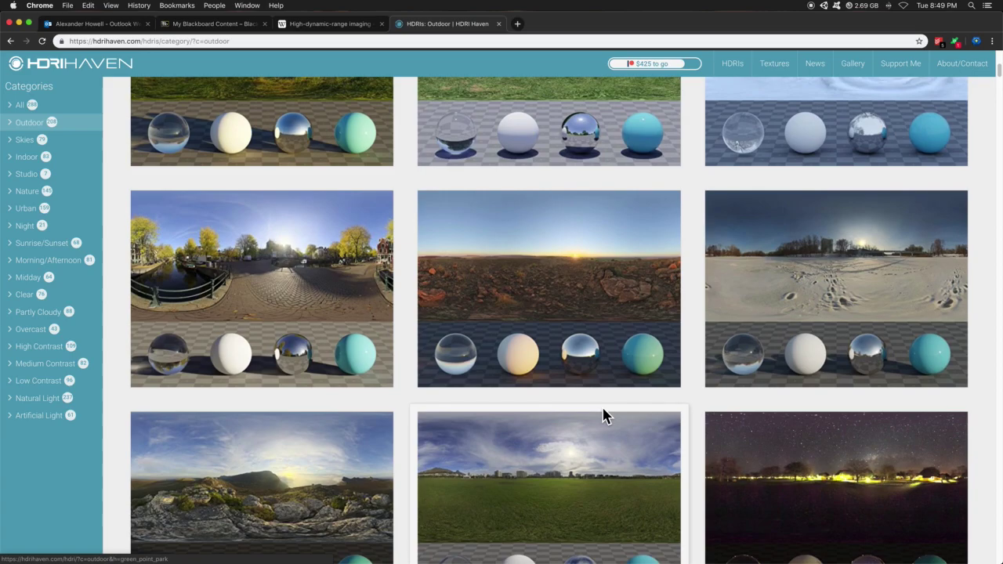
{"action": "scroll", "coordinate": [604, 415], "scroll_direction": "up", "scroll_amount": 1}
{"action": "scroll", "coordinate": [603, 415], "scroll_direction": "up", "scroll_amount": 10}
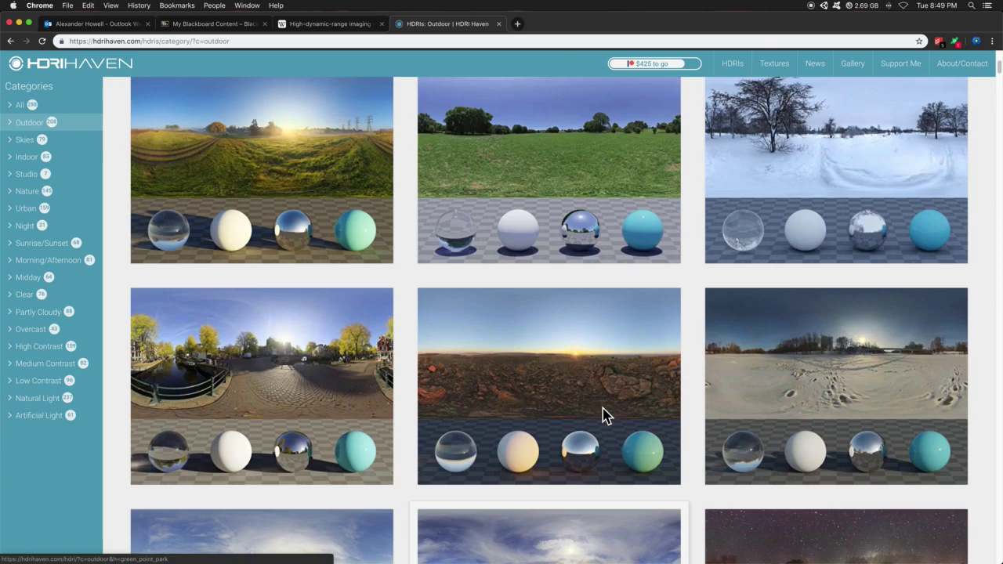
{"action": "left_click", "coordinate": [524, 217]}
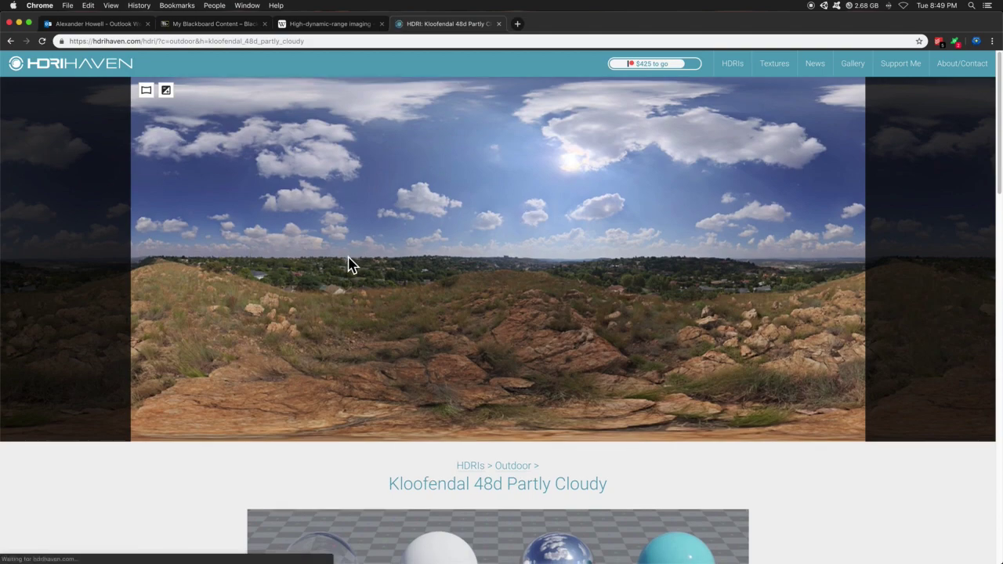
Step: Download kloofendal_48d_partly_cloudy_1k.hdr and return to the Outdoor category listing
{"action": "scroll", "coordinate": [348, 262], "scroll_direction": "down", "scroll_amount": 8}
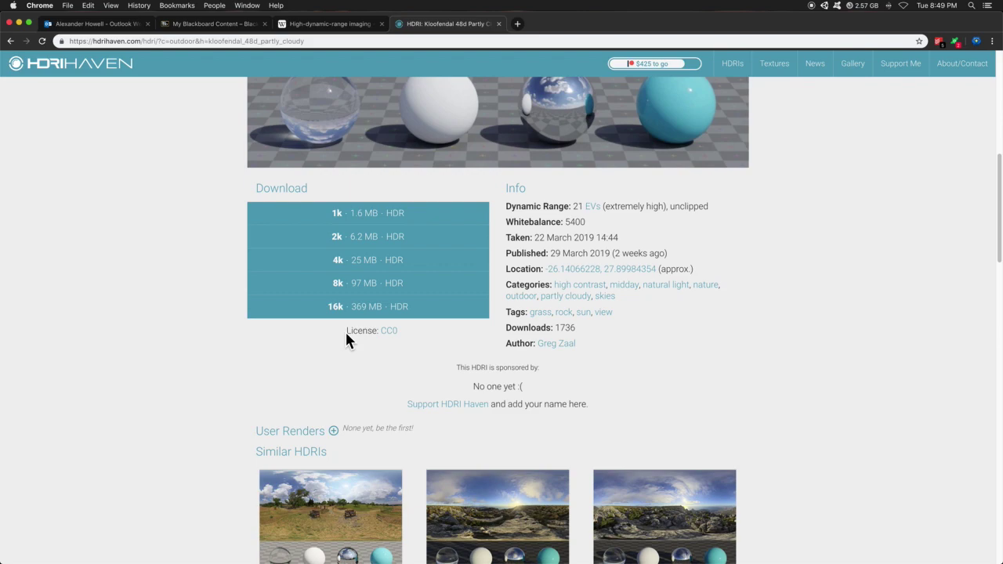
{"action": "left_click", "coordinate": [335, 223]}
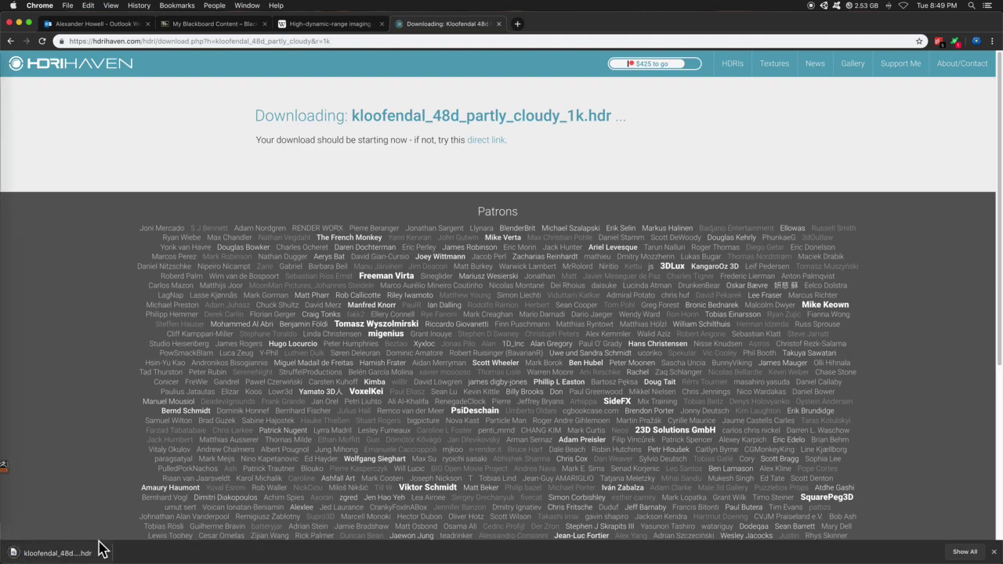
{"action": "left_click", "coordinate": [10, 41]}
{"action": "left_click", "coordinate": [11, 40]}
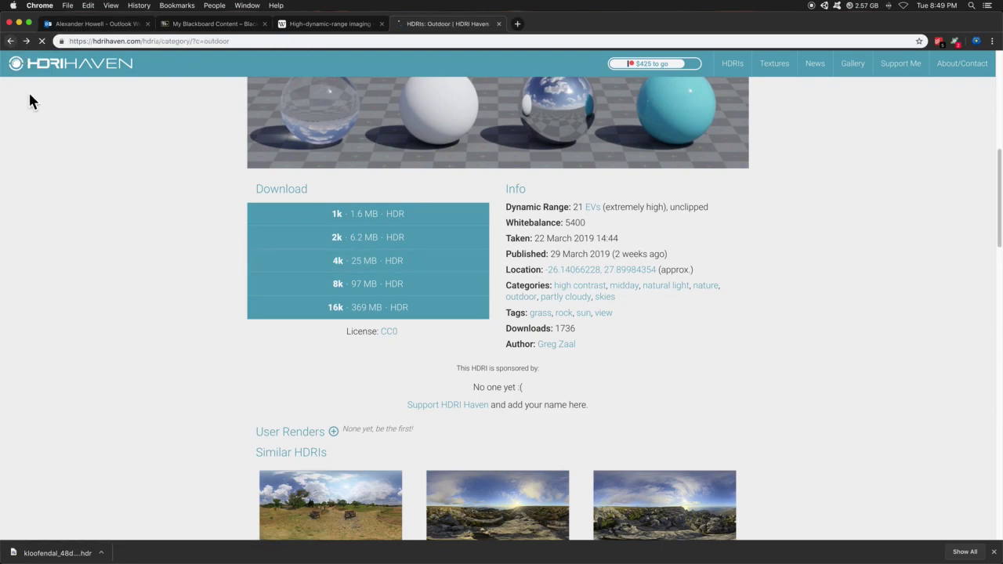
{"action": "scroll", "coordinate": [453, 369], "scroll_direction": "down", "scroll_amount": 2}
Step: Open the Cinema Hall HDRI from the Indoor category and download cinema_hall_1k.hdr
{"action": "scroll", "coordinate": [439, 344], "scroll_direction": "up", "scroll_amount": 2}
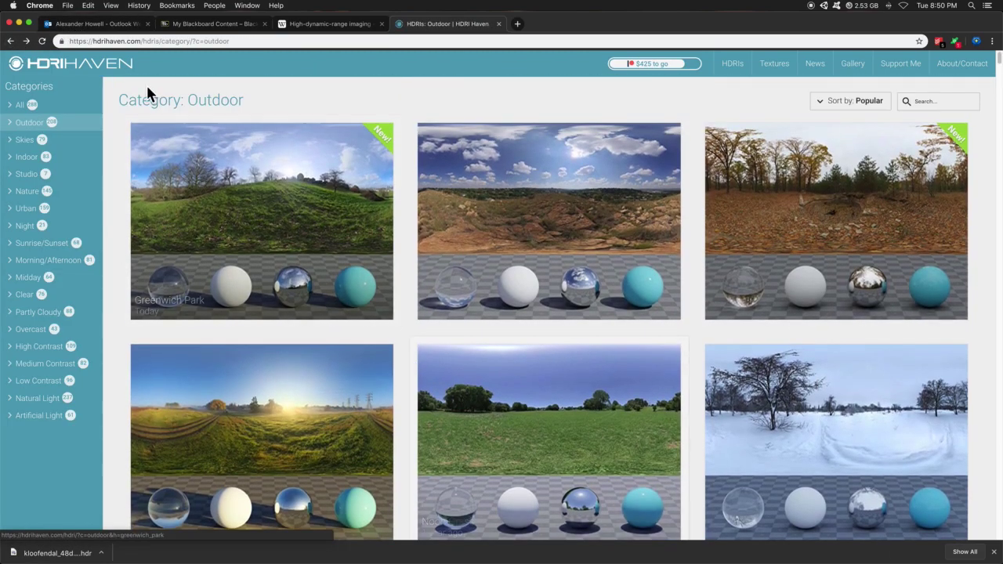
{"action": "left_click", "coordinate": [11, 42]}
{"action": "left_click", "coordinate": [391, 317]}
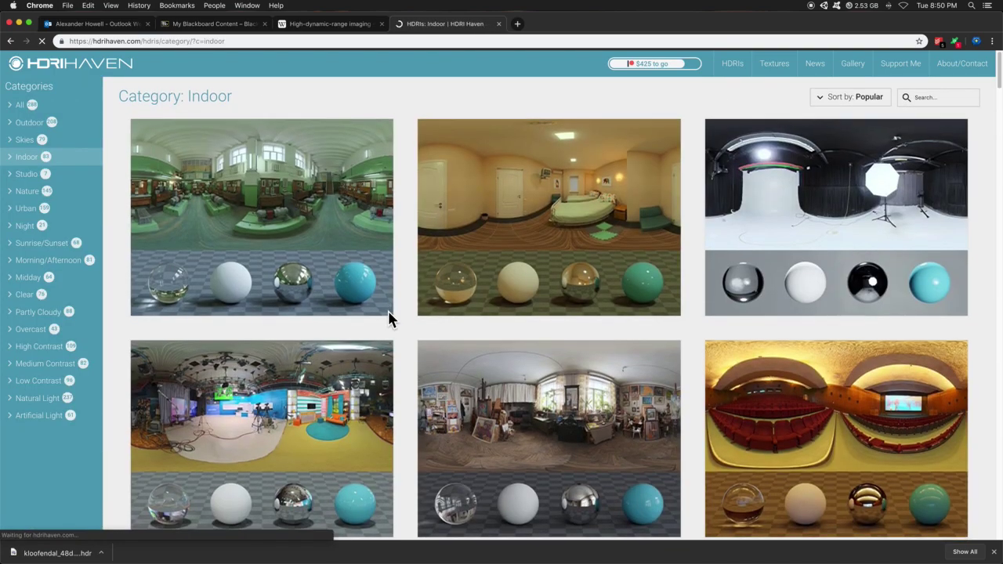
{"action": "scroll", "coordinate": [389, 315], "scroll_direction": "down", "scroll_amount": 1}
{"action": "left_click", "coordinate": [932, 380]}
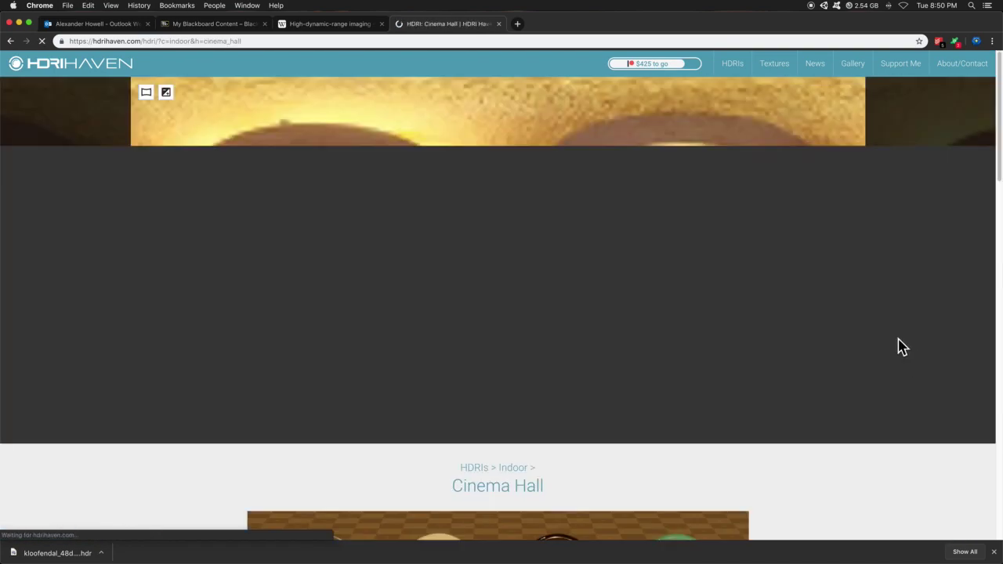
{"action": "scroll", "coordinate": [591, 423], "scroll_direction": "down", "scroll_amount": 2}
{"action": "scroll", "coordinate": [434, 349], "scroll_direction": "down", "scroll_amount": 1}
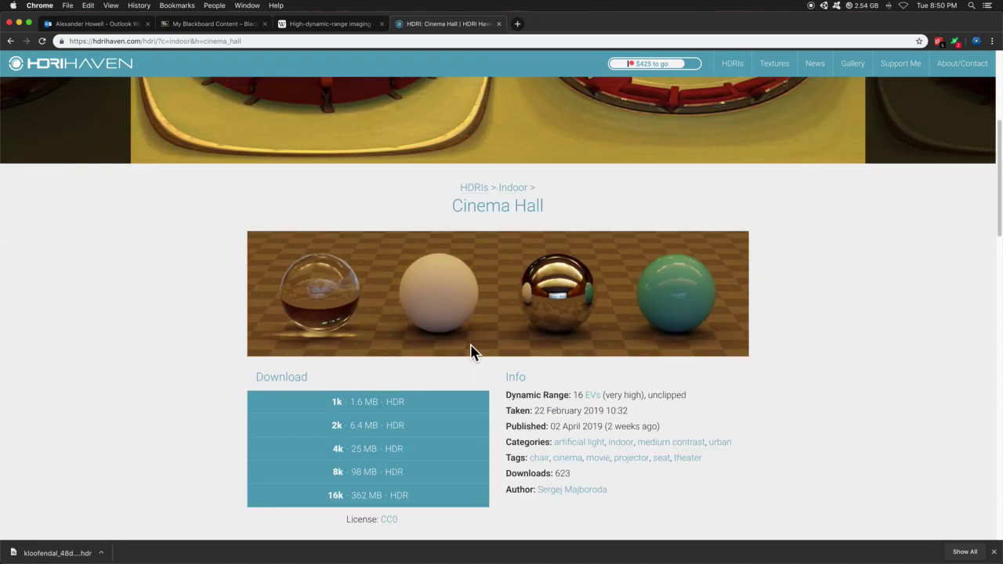
{"action": "left_click", "coordinate": [343, 404]}
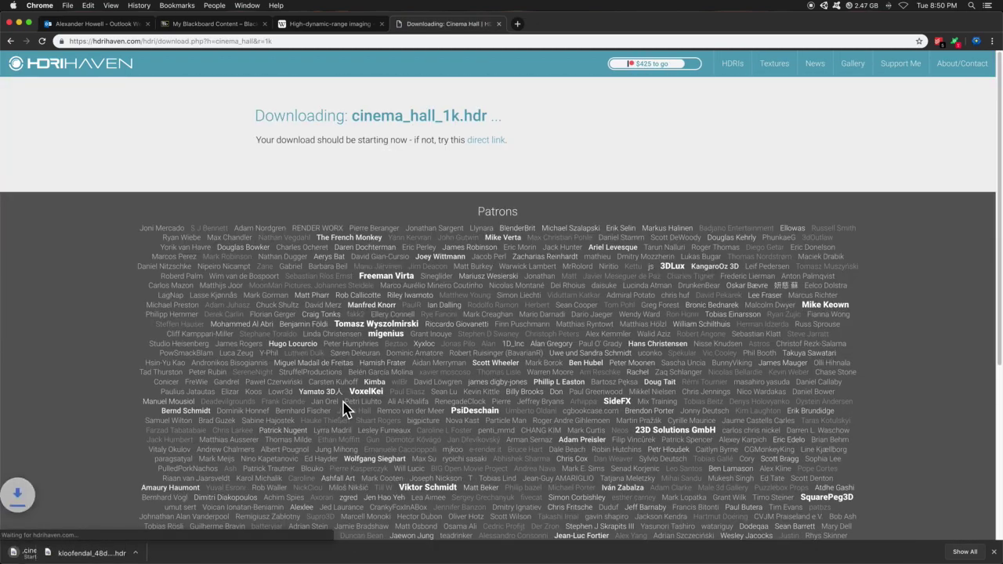
Step: Return to Maya and map a new File texture node onto the aiSkyDomeLight Color
{"action": "left_click", "coordinate": [18, 23]}
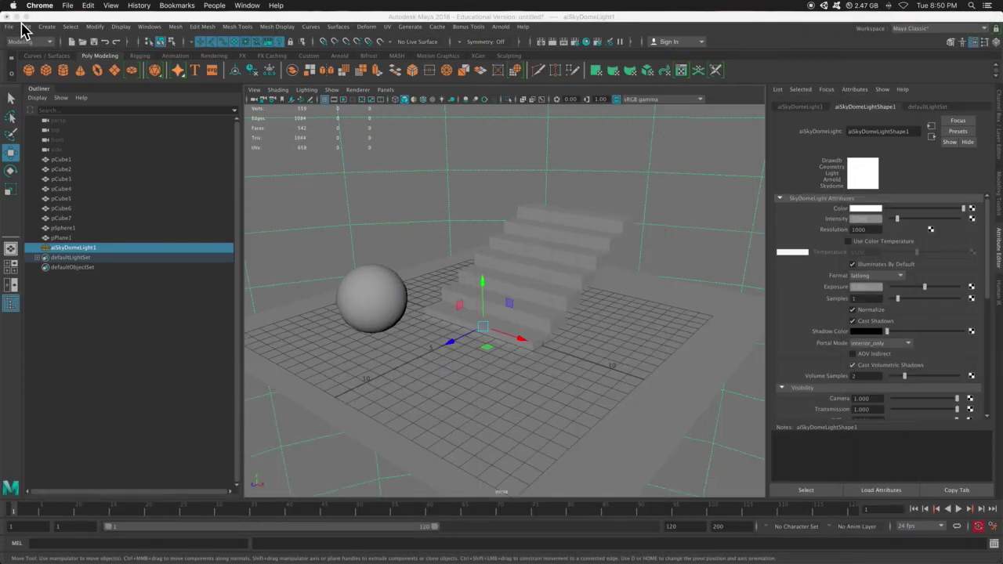
{"action": "left_click", "coordinate": [700, 171]}
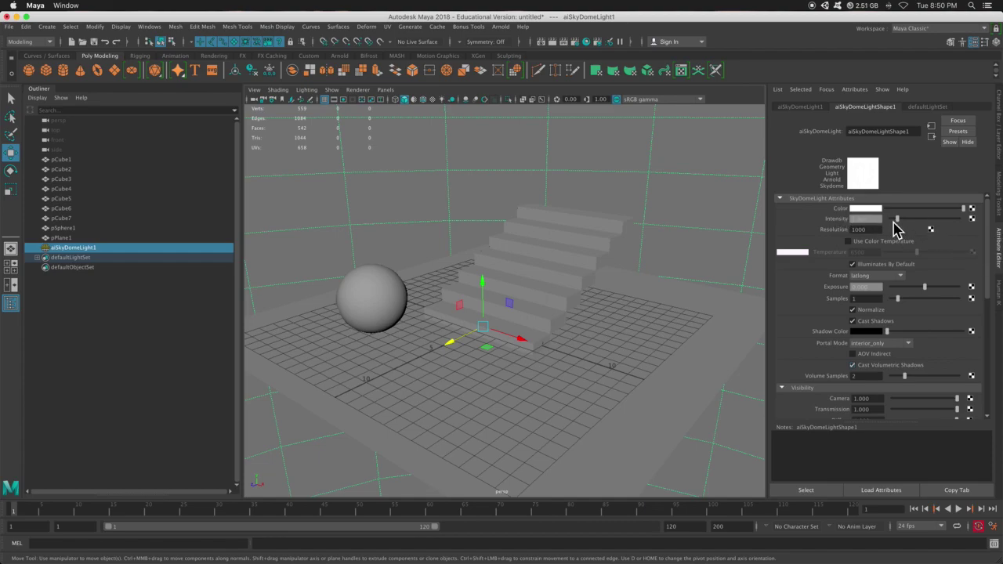
{"action": "left_click", "coordinate": [971, 209]}
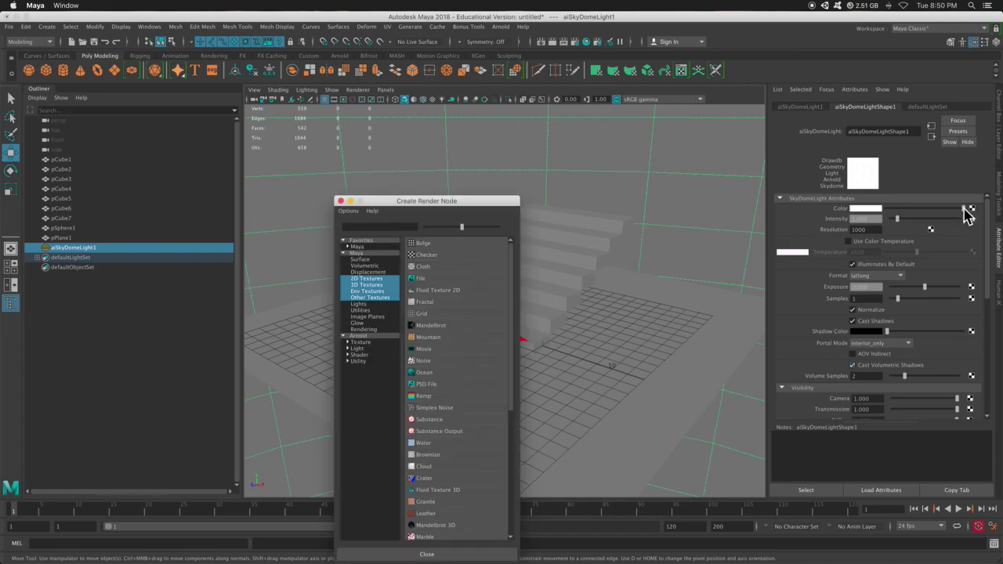
{"action": "left_click", "coordinate": [419, 279]}
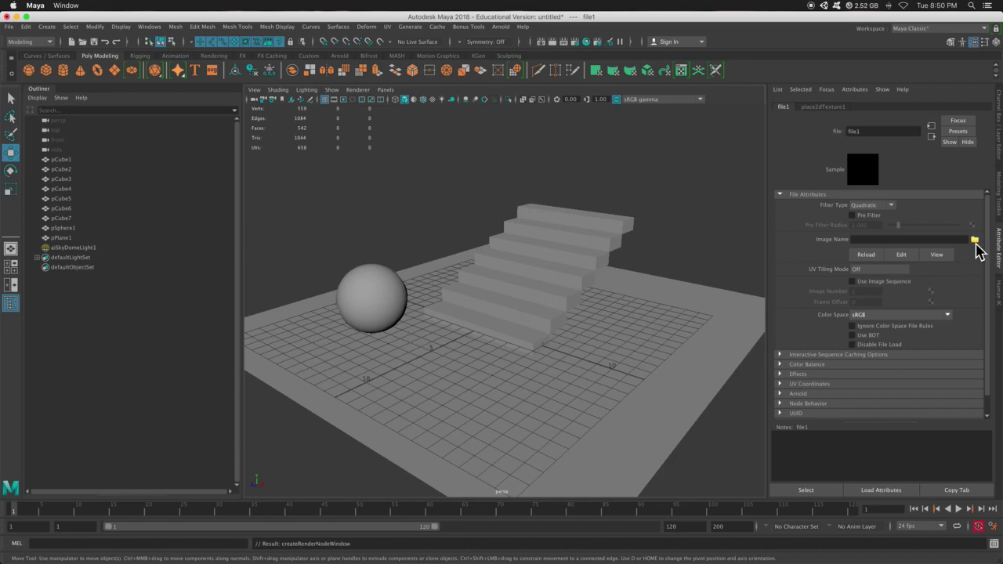
{"action": "left_click", "coordinate": [974, 240]}
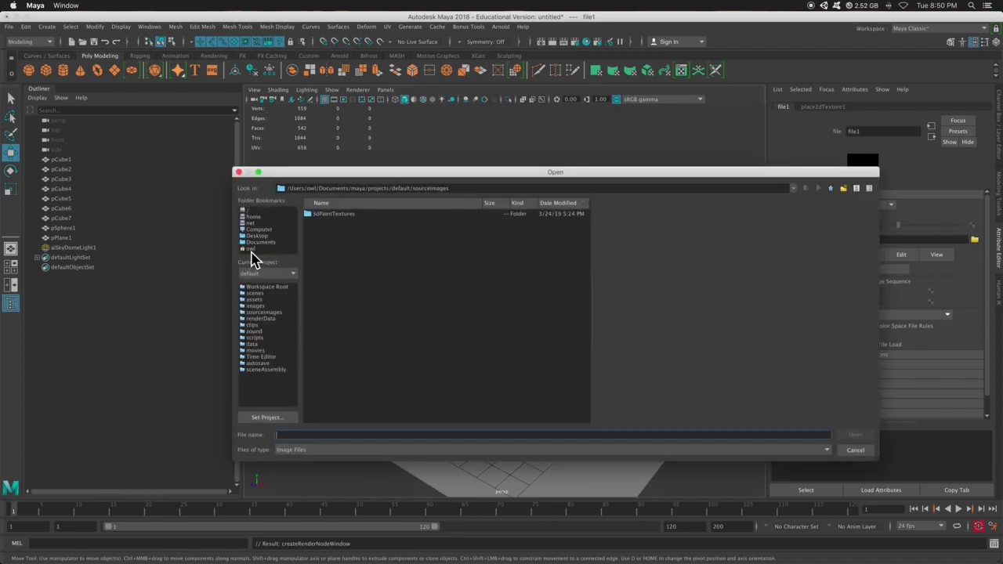
Step: Load kloofendal_48d_partly_cloudy_1k.hdr from Downloads into the file1 texture
{"action": "left_click", "coordinate": [250, 249]}
{"action": "left_click", "coordinate": [338, 231]}
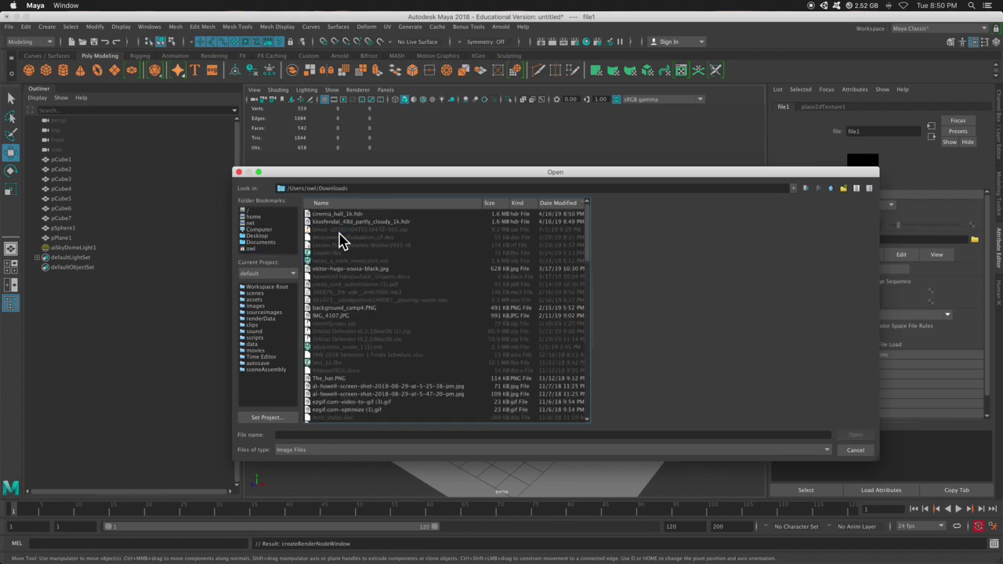
{"action": "left_click", "coordinate": [358, 223]}
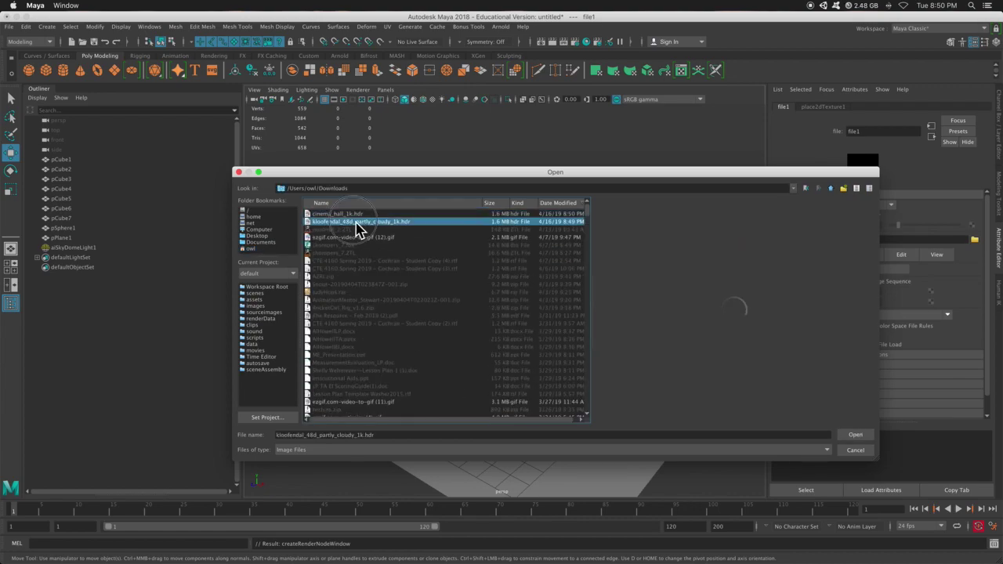
{"action": "left_click", "coordinate": [862, 436]}
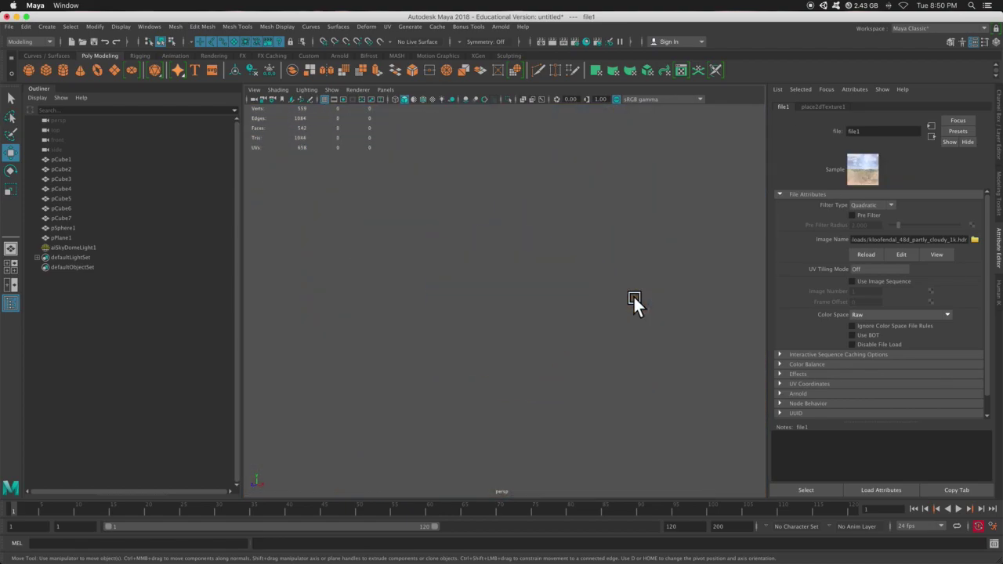
Step: Orbit the viewport around the HDR-backed scene and render the frame with Arnold
{"action": "left_click_drag", "start_coordinate": [633, 295], "coordinate": [547, 333], "text": "alt"}
{"action": "scroll", "coordinate": [555, 322], "scroll_direction": "down", "scroll_amount": 10}
{"action": "scroll", "coordinate": [555, 322], "scroll_direction": "up", "scroll_amount": 15}
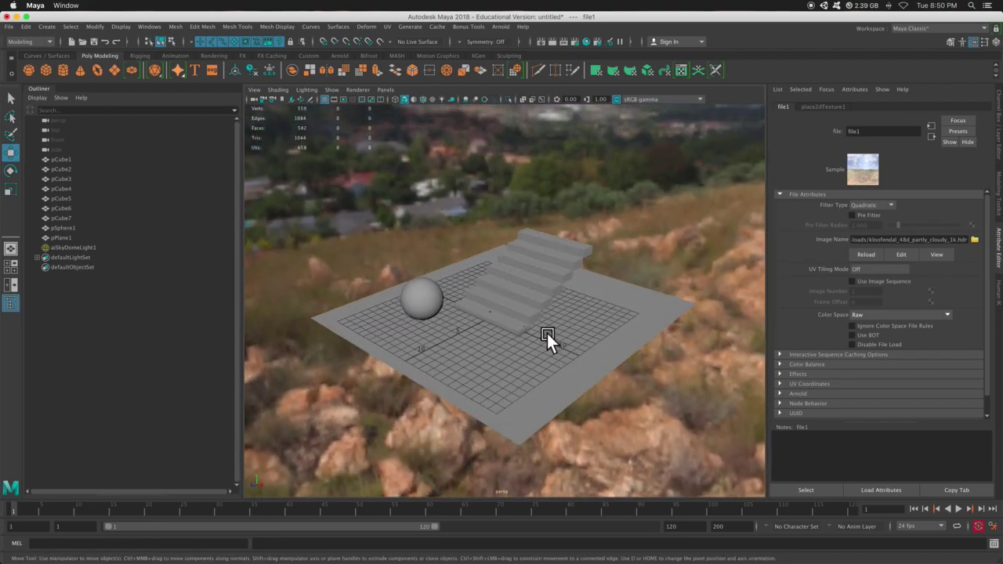
{"action": "left_click", "coordinate": [552, 41]}
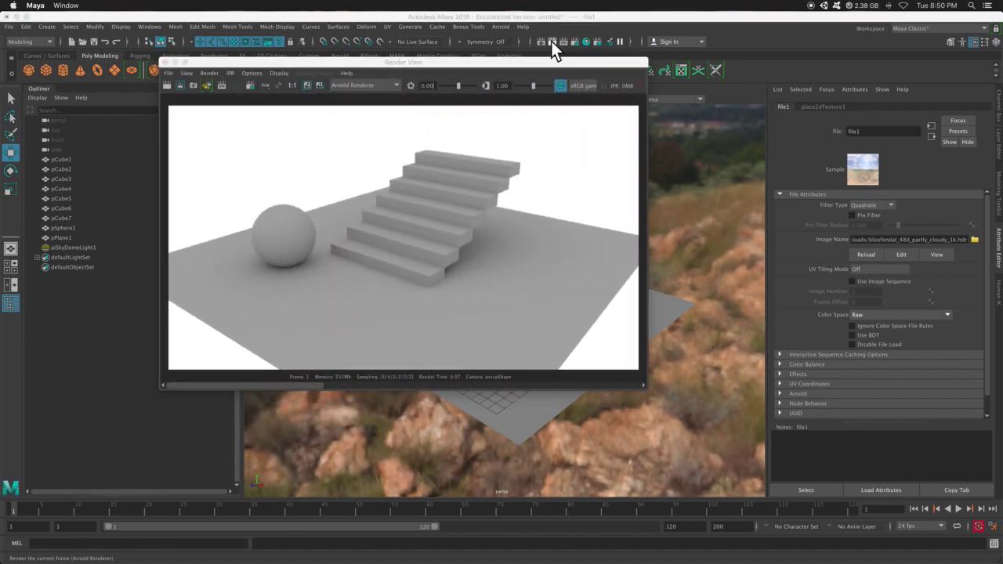
Step: Re-render with Arnold, compare against the earlier grey render in the history bar, then close Render View
{"action": "left_click", "coordinate": [551, 41]}
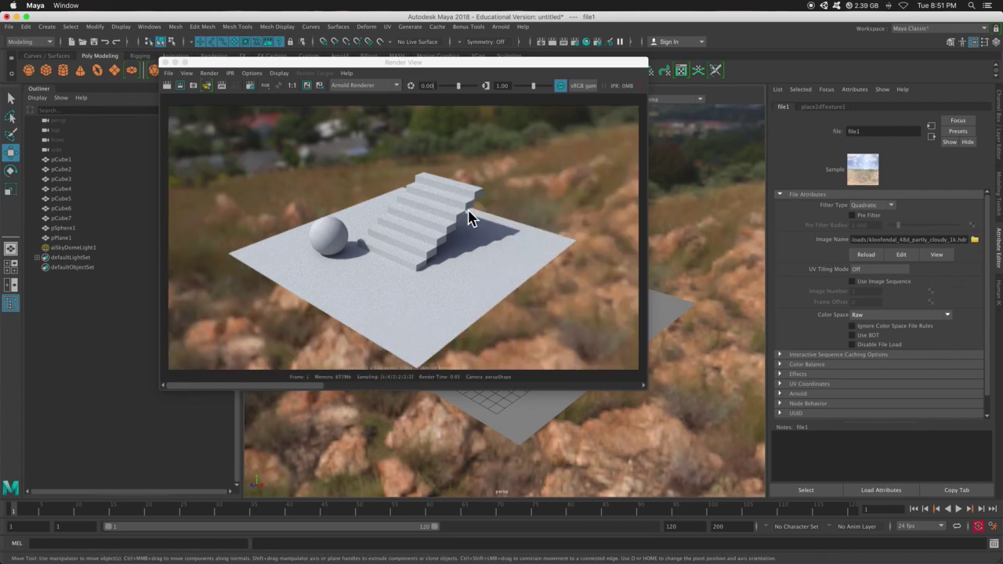
{"action": "left_click", "coordinate": [296, 362]}
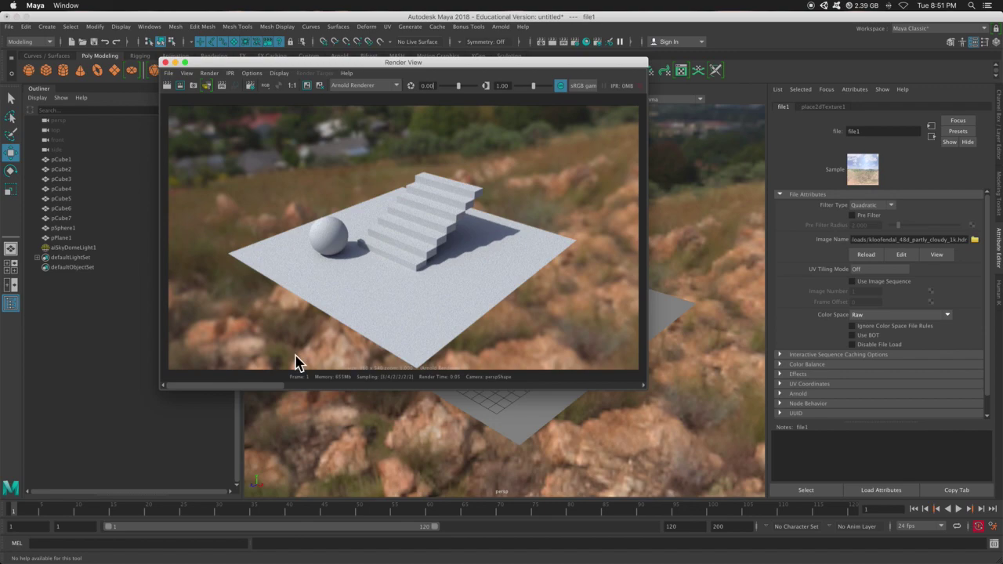
{"action": "left_click_drag", "start_coordinate": [267, 386], "coordinate": [472, 386]}
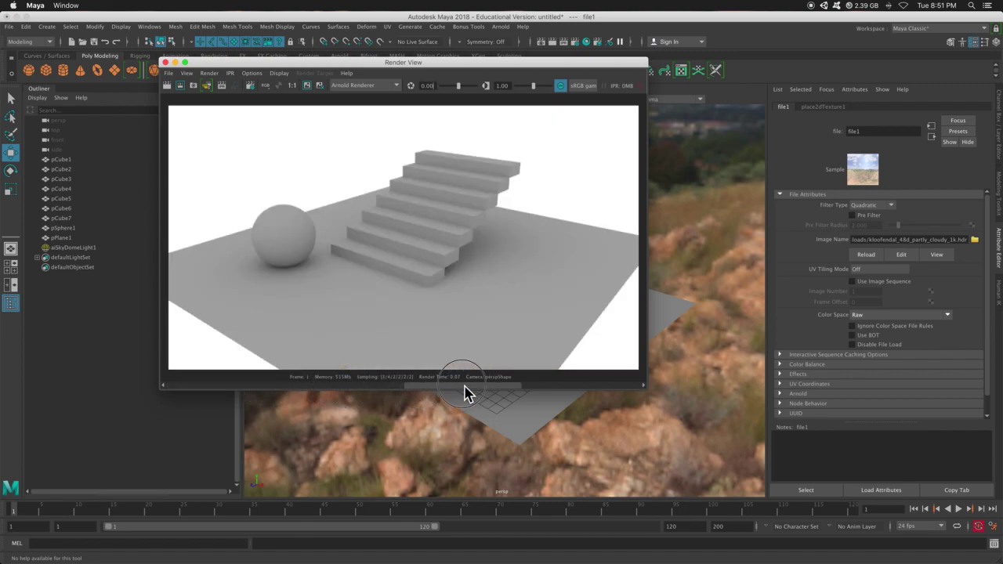
{"action": "left_click_drag", "start_coordinate": [464, 386], "coordinate": [295, 386]}
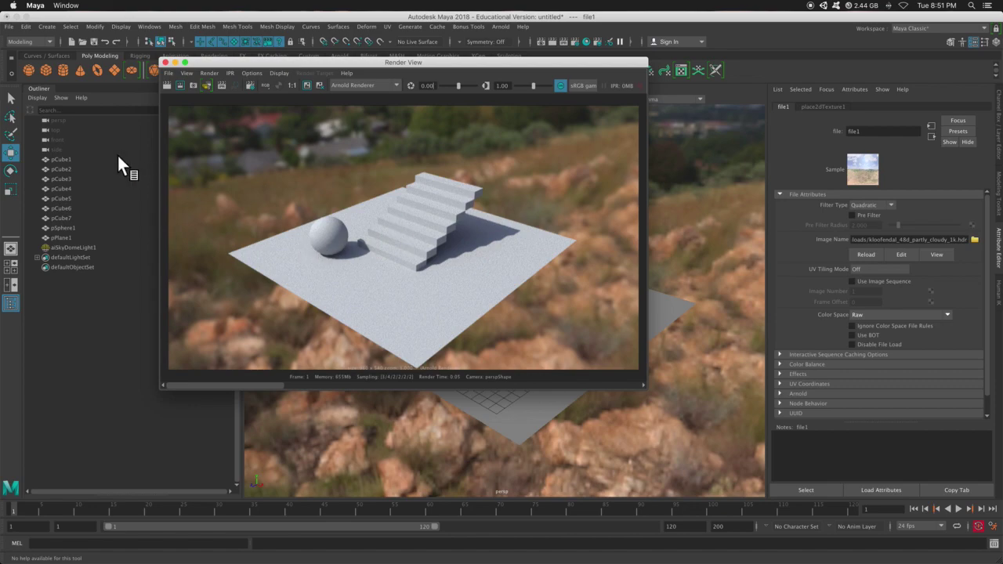
{"action": "left_click", "coordinate": [165, 63]}
Step: Orbit from the sky down to the rocky ground and frame the plane, sphere and stairs
{"action": "scroll", "coordinate": [560, 298], "scroll_direction": "down", "scroll_amount": 10}
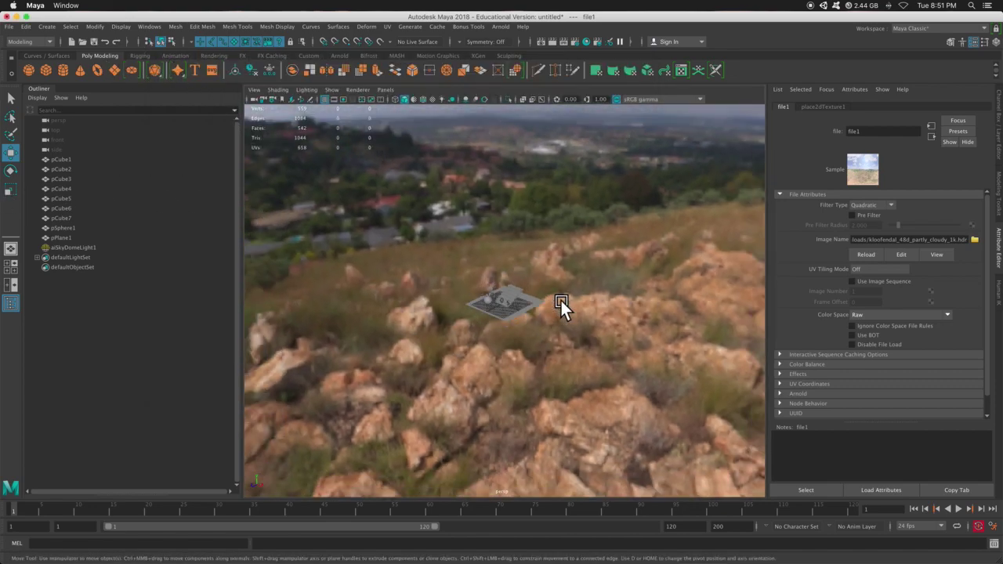
{"action": "left_click_drag", "start_coordinate": [583, 324], "coordinate": [486, 297], "text": "alt"}
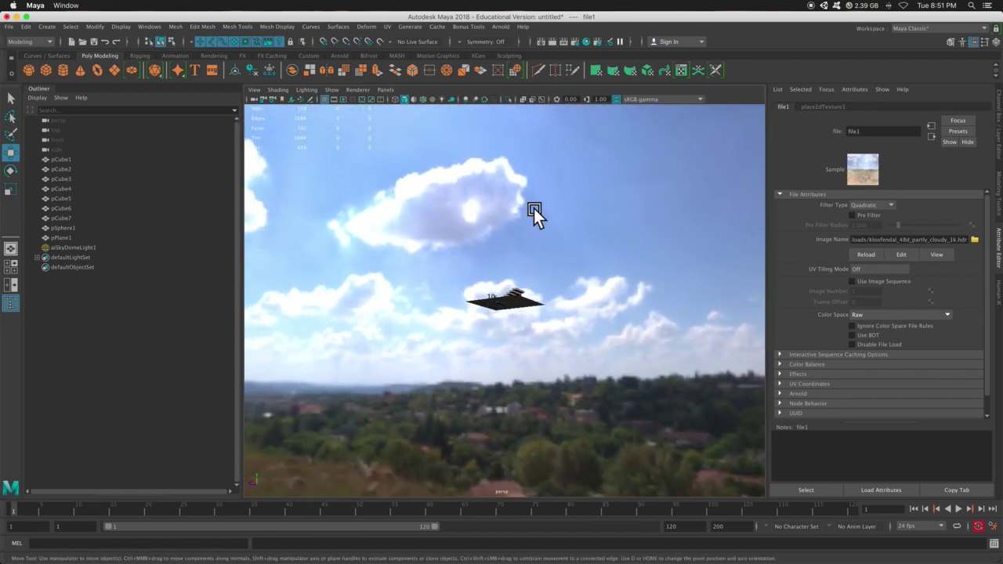
{"action": "scroll", "coordinate": [485, 212], "scroll_direction": "down", "scroll_amount": 8}
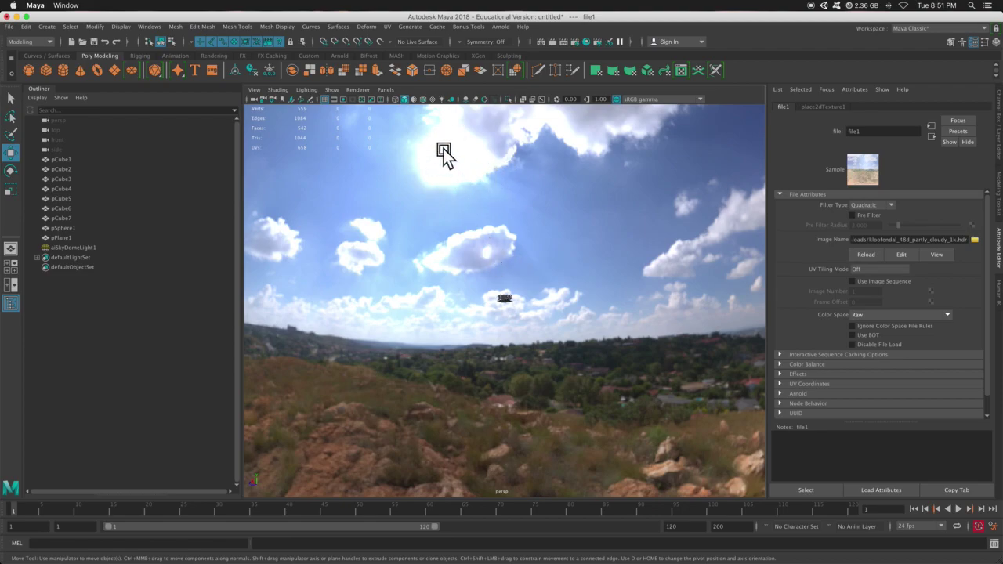
{"action": "left_click_drag", "start_coordinate": [444, 155], "coordinate": [515, 285], "text": "alt"}
{"action": "scroll", "coordinate": [515, 288], "scroll_direction": "down", "scroll_amount": 8}
{"action": "scroll", "coordinate": [515, 288], "scroll_direction": "up", "scroll_amount": 10}
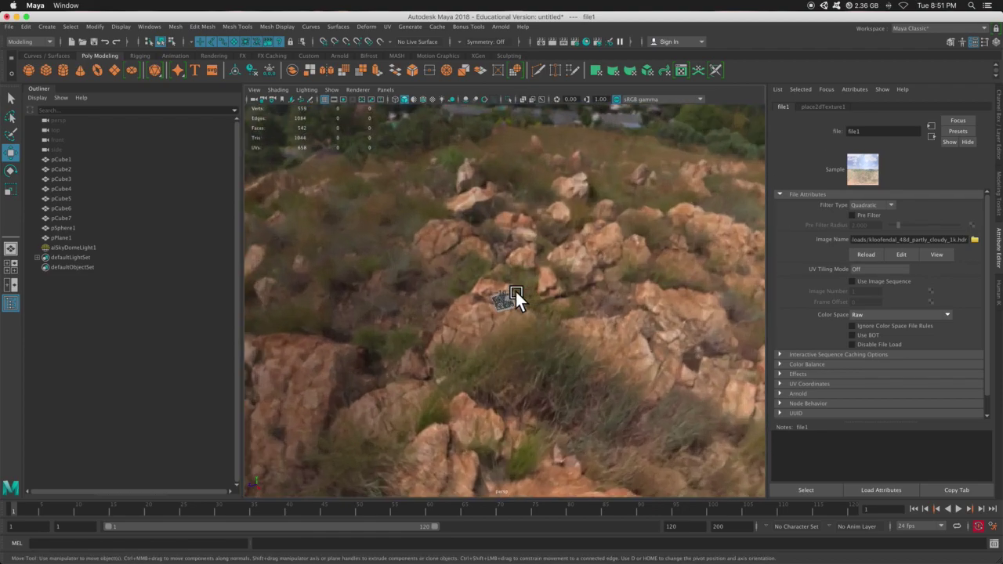
{"action": "scroll", "coordinate": [516, 291], "scroll_direction": "up", "scroll_amount": 3}
{"action": "scroll", "coordinate": [515, 291], "scroll_direction": "down", "scroll_amount": 8}
{"action": "scroll", "coordinate": [516, 292], "scroll_direction": "up", "scroll_amount": 6}
{"action": "left_click_drag", "start_coordinate": [515, 291], "coordinate": [496, 304], "text": "alt"}
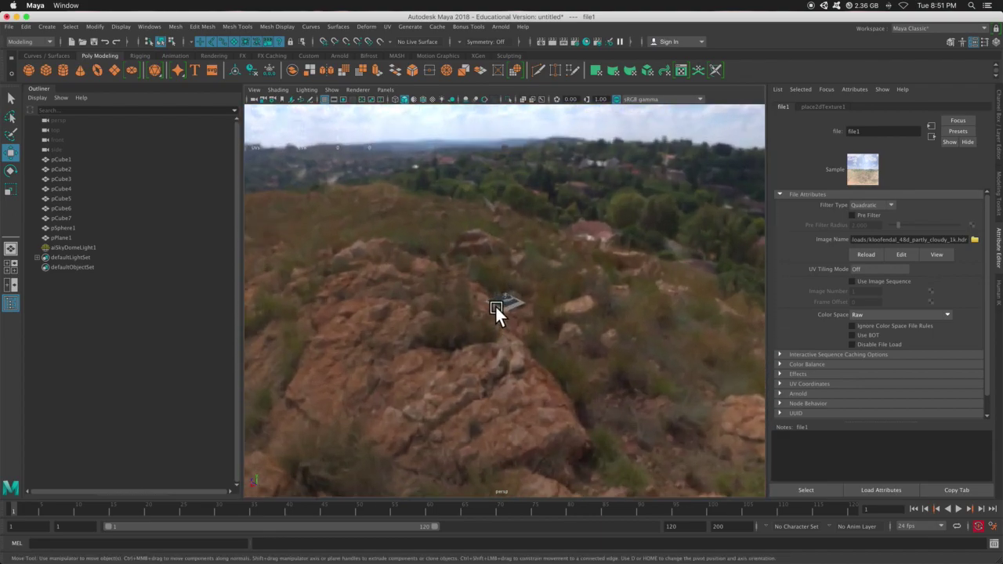
{"action": "key", "text": "f"}
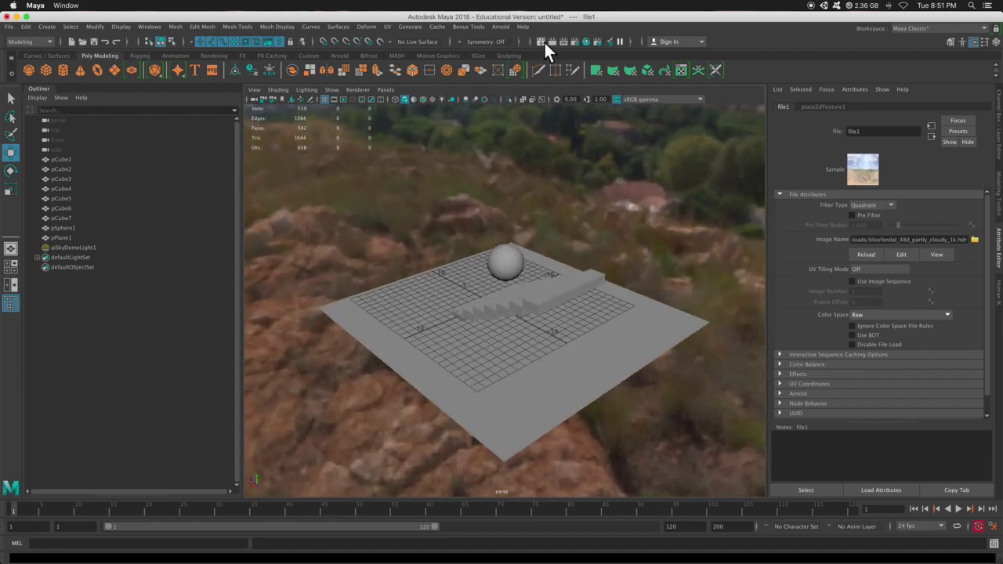
Step: Render the current frame with Arnold under the kloofendal hillside HDRI
{"action": "left_click", "coordinate": [543, 43]}
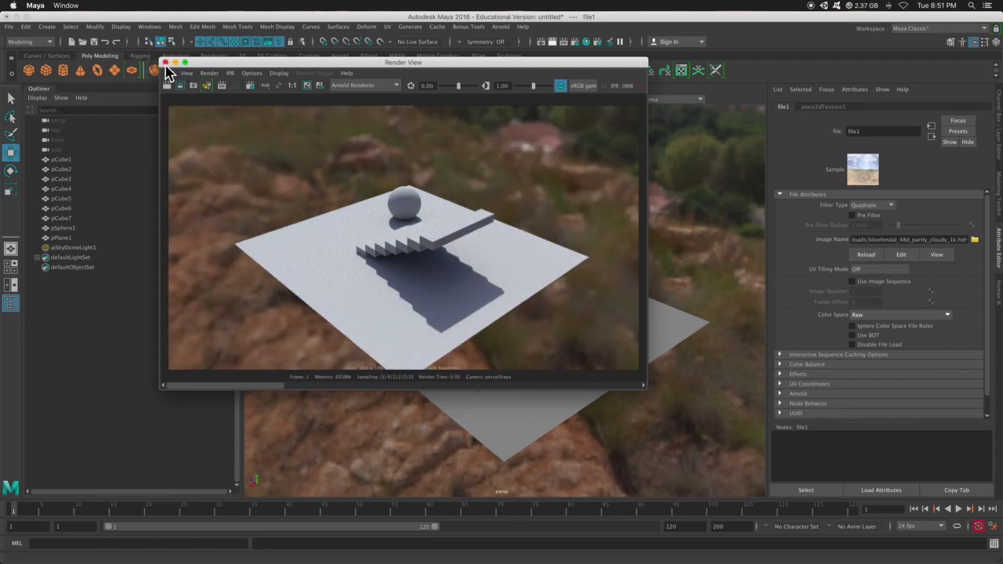
Step: Orbit to face the staircase front, leaving the kloofendal sky dome image unchanged
{"action": "left_click", "coordinate": [166, 62]}
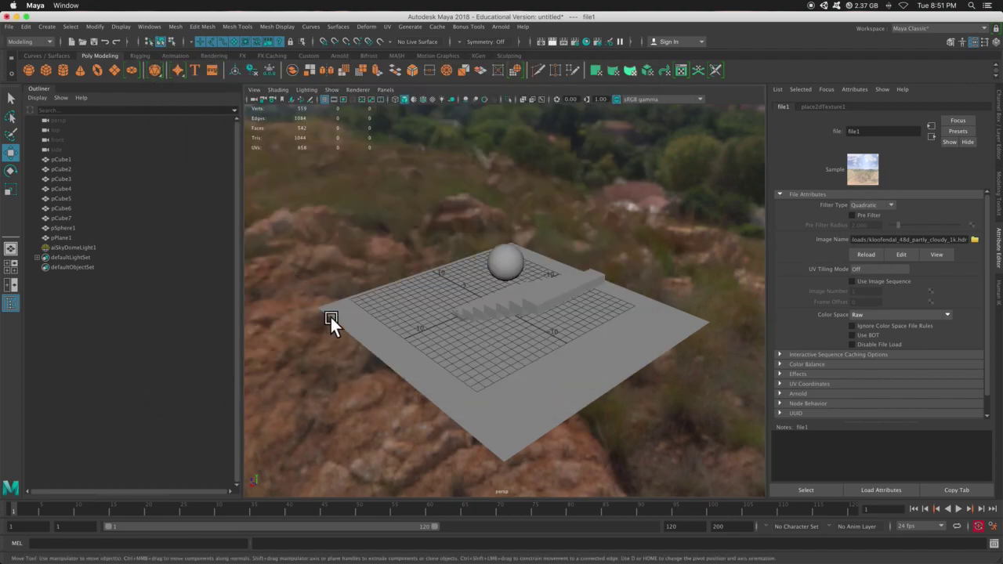
{"action": "left_click_drag", "start_coordinate": [331, 318], "coordinate": [696, 264], "text": "alt"}
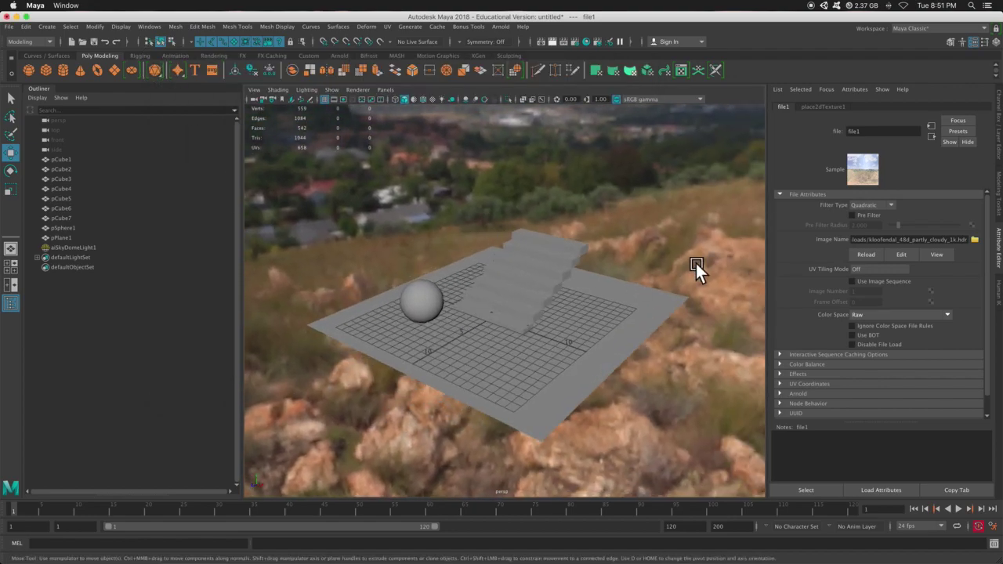
{"action": "left_click", "coordinate": [978, 240]}
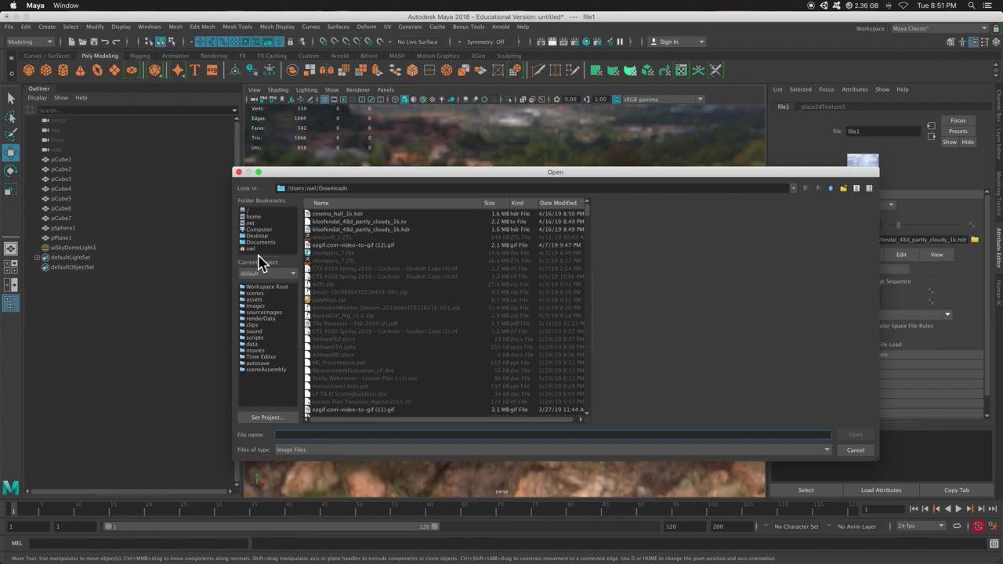
{"action": "left_click", "coordinate": [366, 221]}
{"action": "key", "text": "Up"}
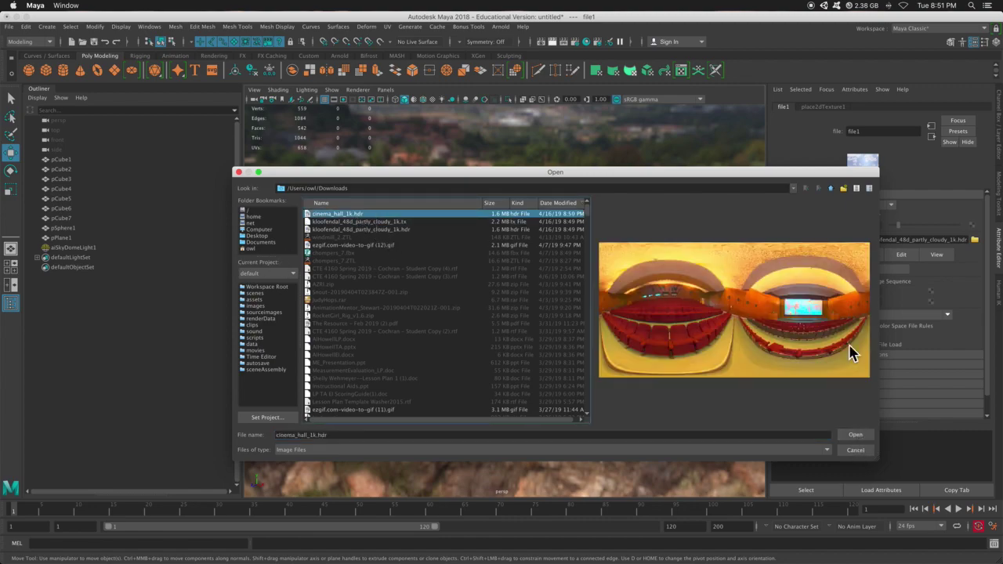
{"action": "left_click", "coordinate": [855, 451]}
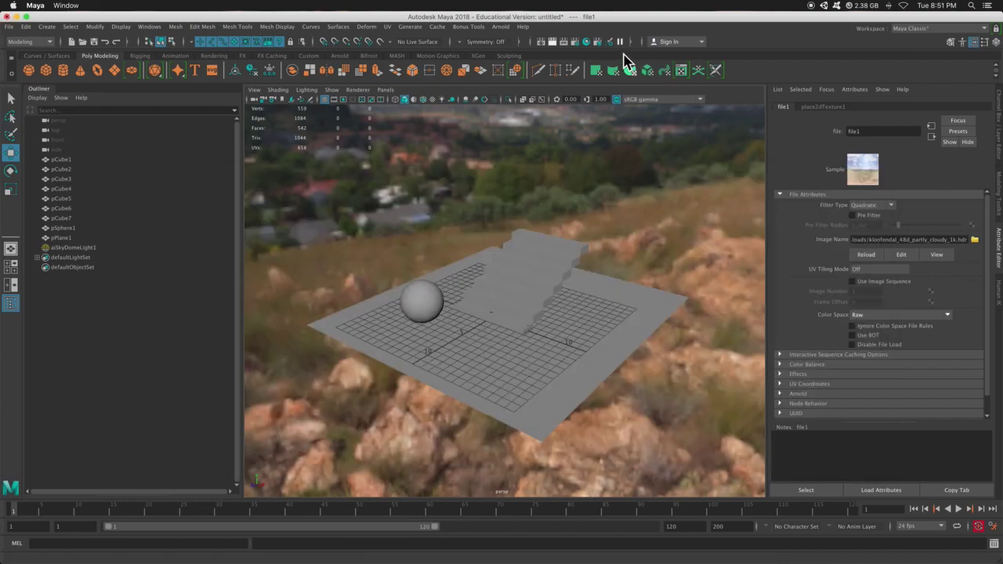
Step: Render the front-facing view with Arnold, then close Render View
{"action": "left_click", "coordinate": [551, 40]}
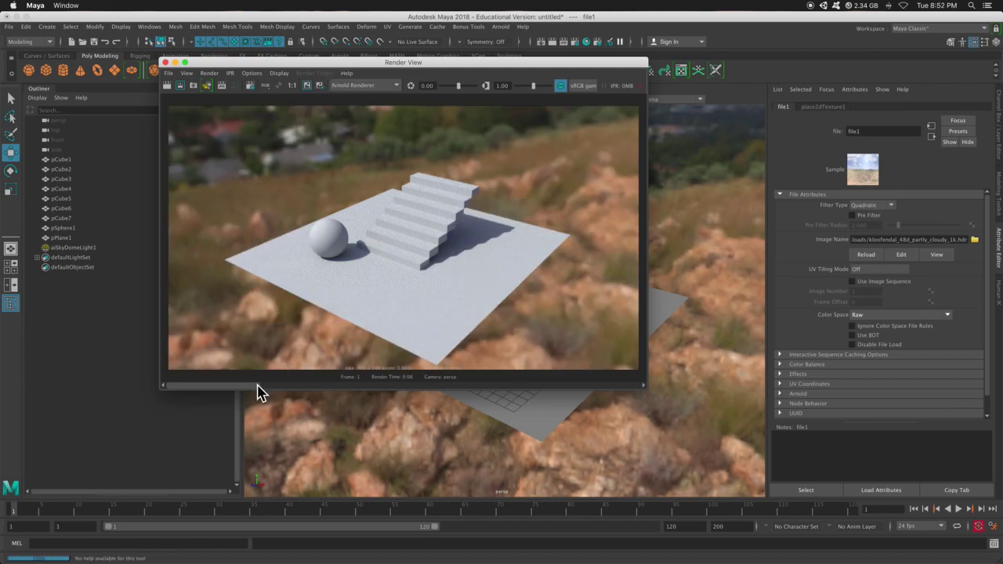
{"action": "left_click_drag", "start_coordinate": [255, 385], "coordinate": [234, 388]}
{"action": "left_click", "coordinate": [166, 62]}
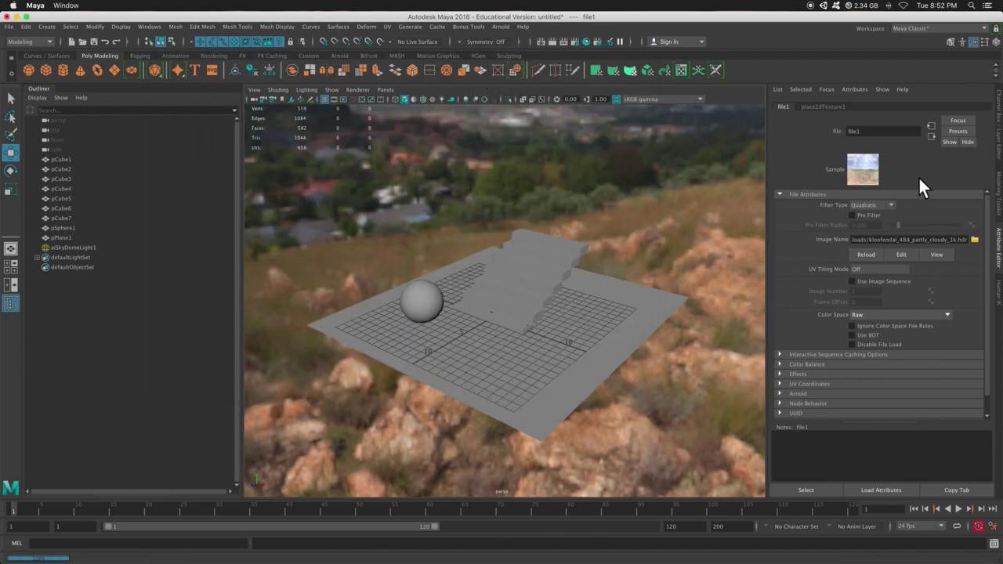
Step: Load cinema_hall_1k.hdr from Downloads as the sky dome image
{"action": "left_click", "coordinate": [976, 240]}
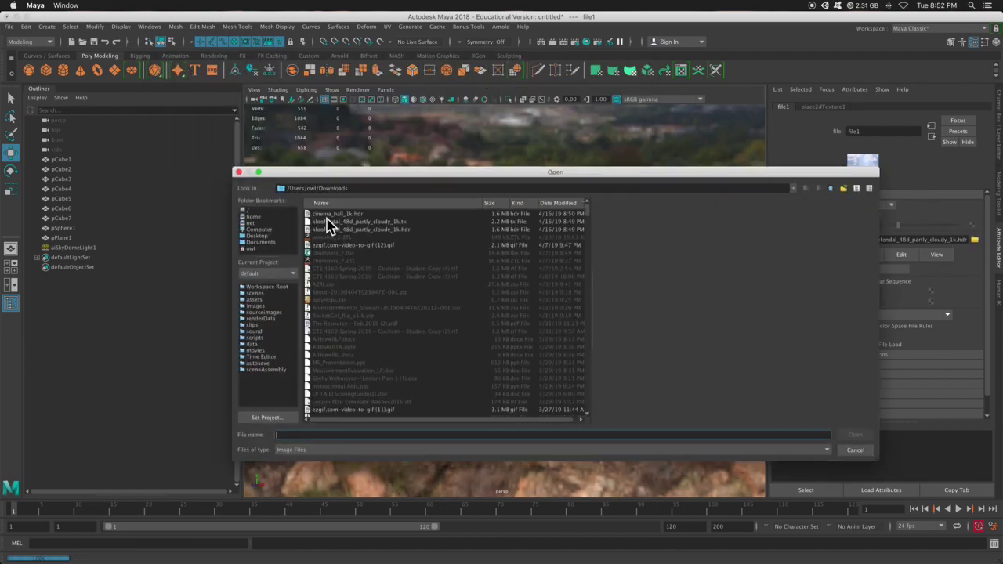
{"action": "left_click", "coordinate": [335, 214]}
{"action": "left_click", "coordinate": [862, 434]}
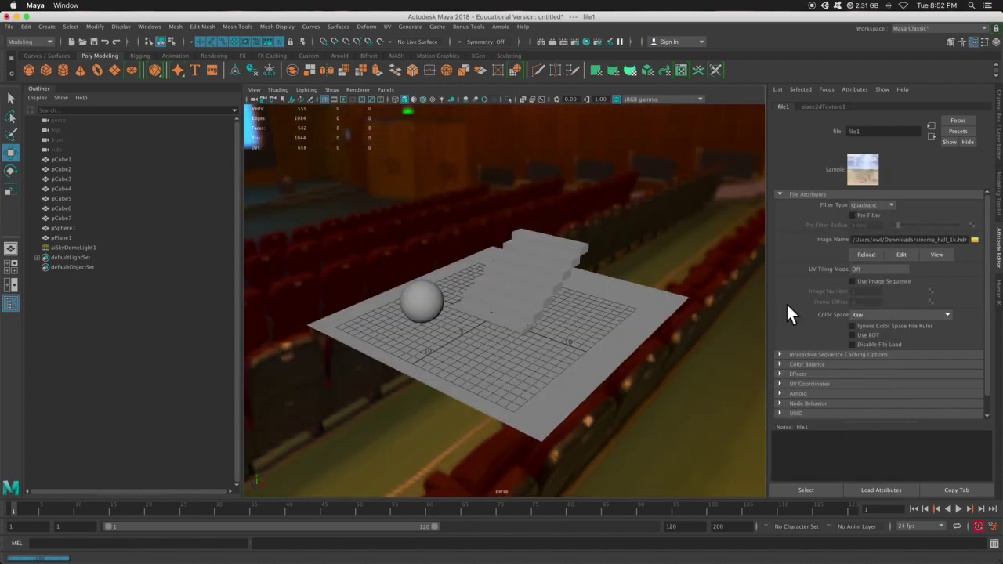
{"action": "scroll", "coordinate": [607, 219], "scroll_direction": "up", "scroll_amount": 5}
{"action": "scroll", "coordinate": [604, 230], "scroll_direction": "down", "scroll_amount": 15}
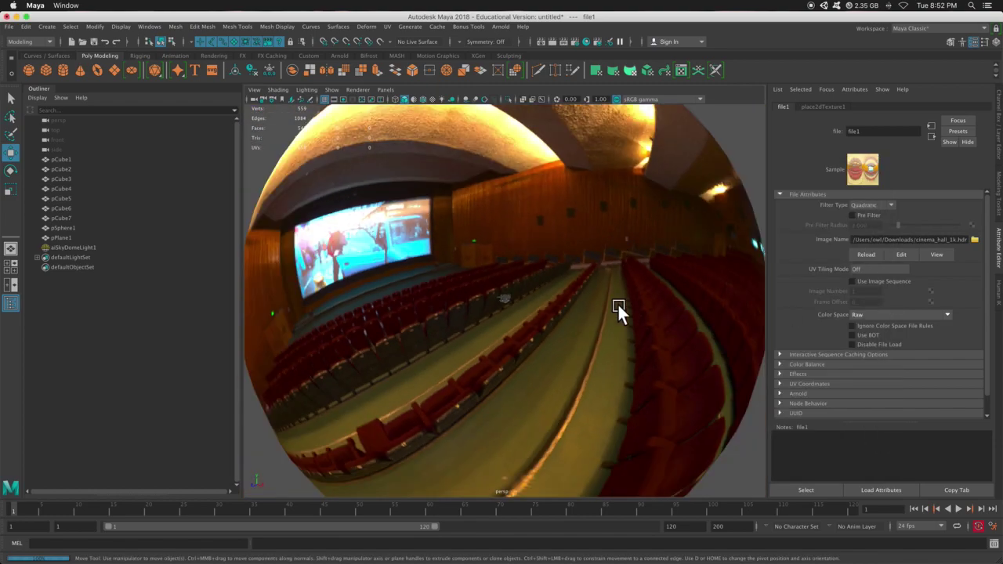
Step: Orbit around the cinema-hall dome to see the screen and seats, then return to the stairs
{"action": "left_click_drag", "start_coordinate": [618, 305], "coordinate": [446, 298], "text": "alt"}
{"action": "scroll", "coordinate": [516, 321], "scroll_direction": "up", "scroll_amount": 5}
{"action": "scroll", "coordinate": [516, 321], "scroll_direction": "down", "scroll_amount": 5}
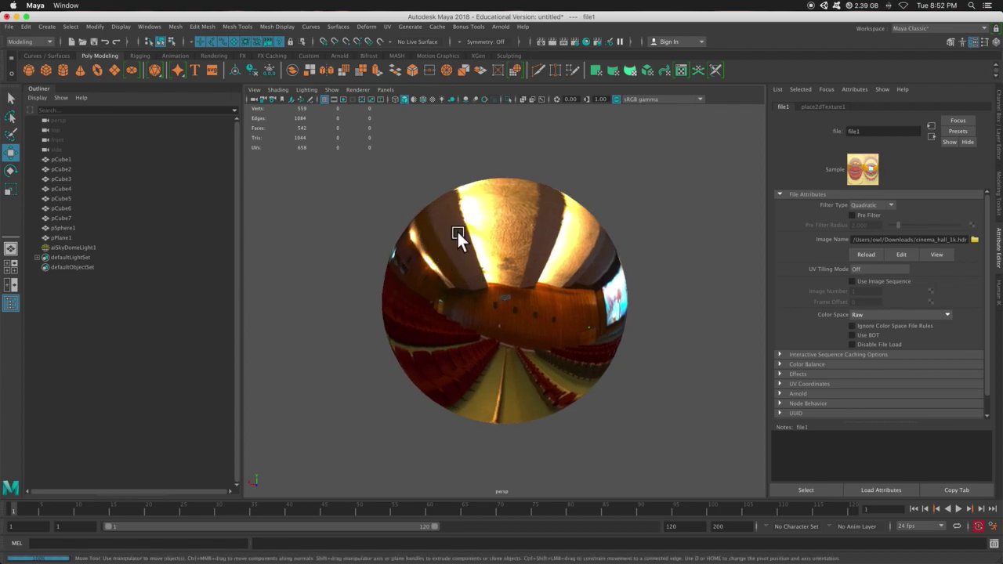
{"action": "left_click_drag", "start_coordinate": [640, 297], "coordinate": [599, 344], "text": "alt"}
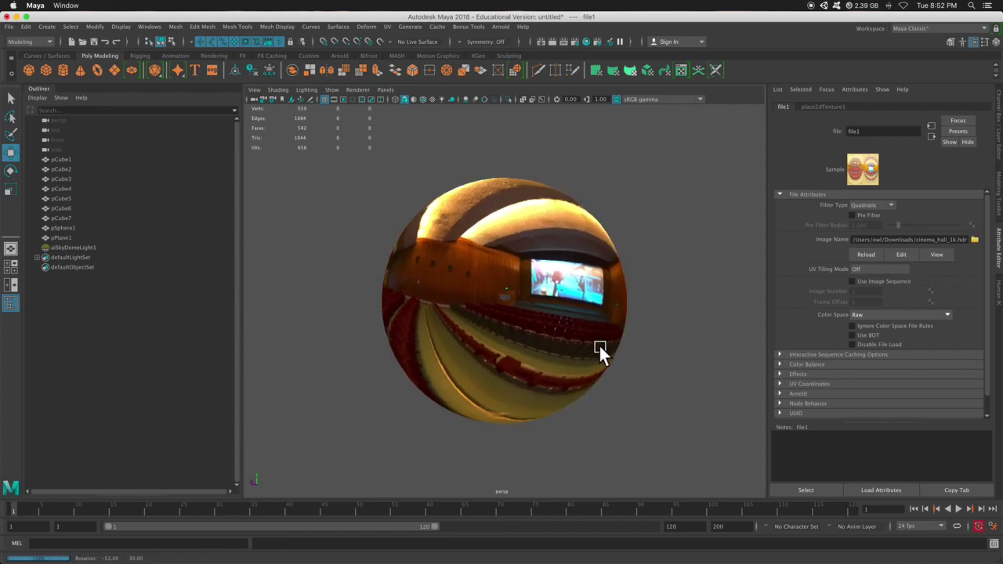
{"action": "scroll", "coordinate": [521, 292], "scroll_direction": "up", "scroll_amount": 3}
{"action": "scroll", "coordinate": [521, 294], "scroll_direction": "up", "scroll_amount": 3}
{"action": "left_click_drag", "start_coordinate": [521, 294], "coordinate": [616, 331], "text": "alt"}
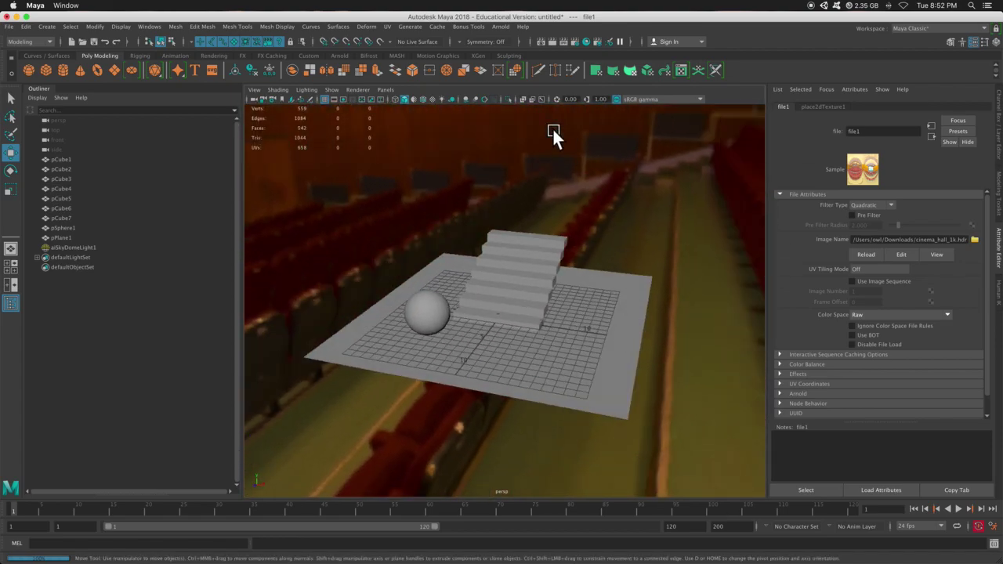
Step: Render the cinema-hall-lit scene with Arnold, then minimize Render View and orbit toward the screen
{"action": "left_click", "coordinate": [552, 41]}
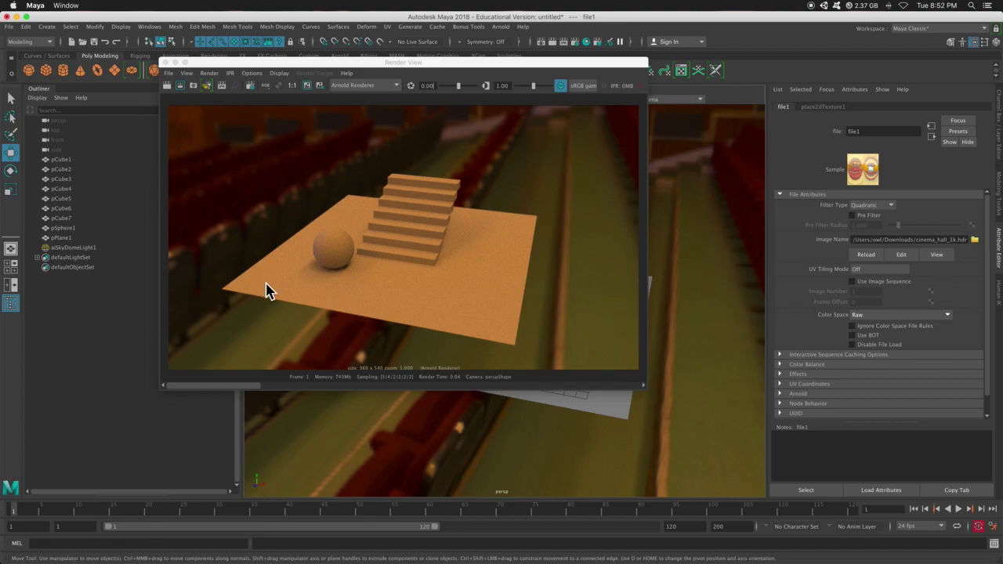
{"action": "left_click", "coordinate": [175, 62]}
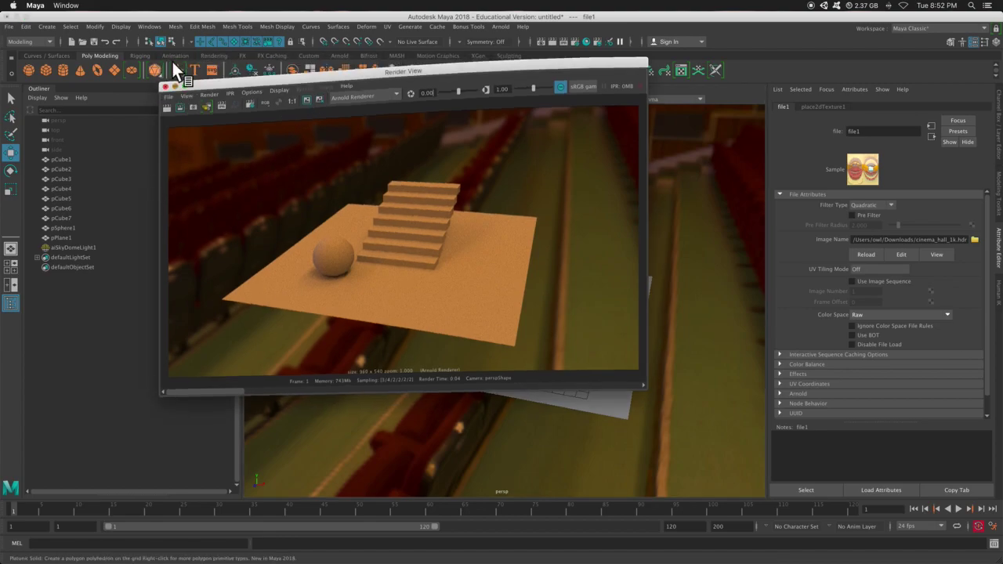
{"action": "scroll", "coordinate": [502, 321], "scroll_direction": "down", "scroll_amount": 5}
{"action": "left_click_drag", "start_coordinate": [502, 320], "coordinate": [496, 340], "text": "alt"}
{"action": "scroll", "coordinate": [508, 326], "scroll_direction": "up", "scroll_amount": 5}
{"action": "scroll", "coordinate": [508, 325], "scroll_direction": "up", "scroll_amount": 5}
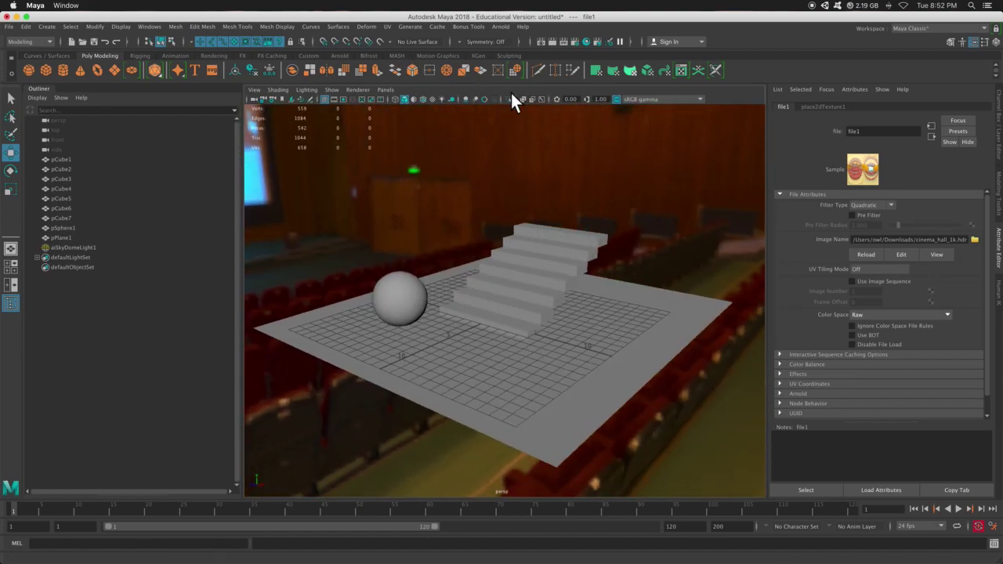
Step: Reopen Render View and scroll its image history back to the outdoor hillside render
{"action": "left_click", "coordinate": [539, 41]}
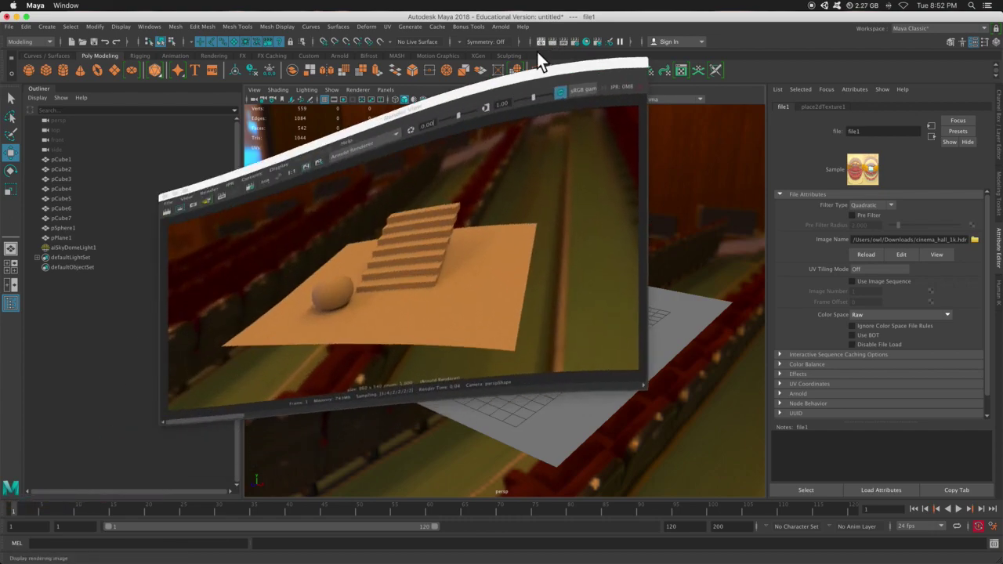
{"action": "left_click_drag", "start_coordinate": [236, 386], "coordinate": [461, 388]}
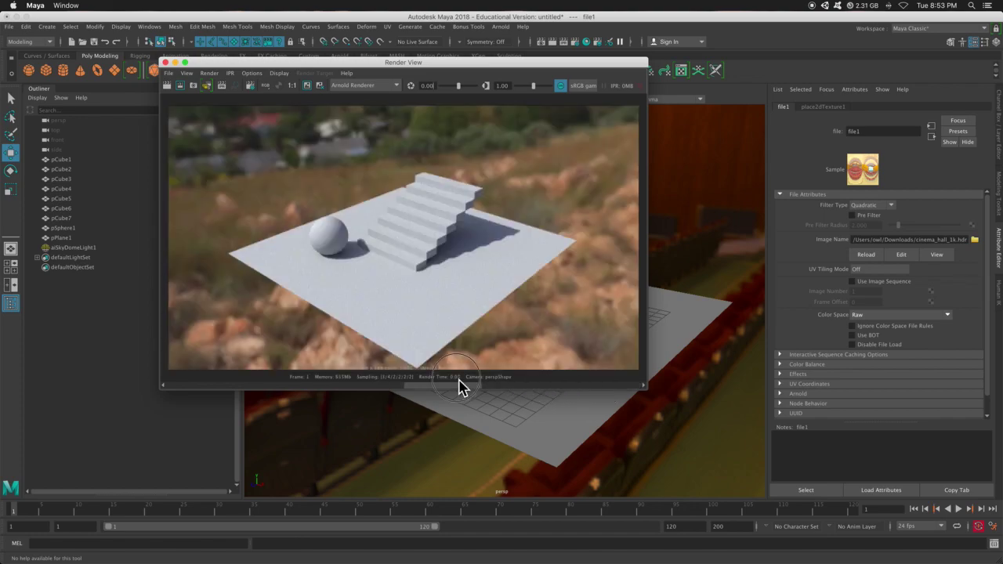